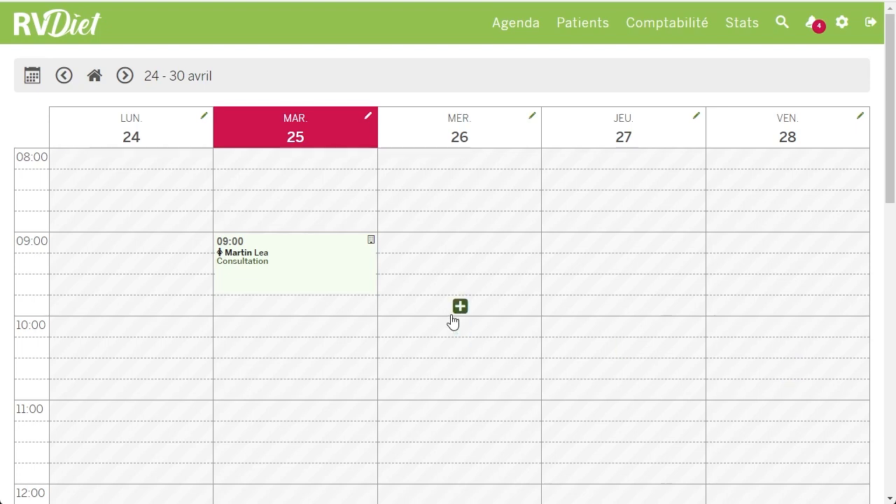
scroll(114, 255, "down", 6)
scroll(115, 255, "up", 6)
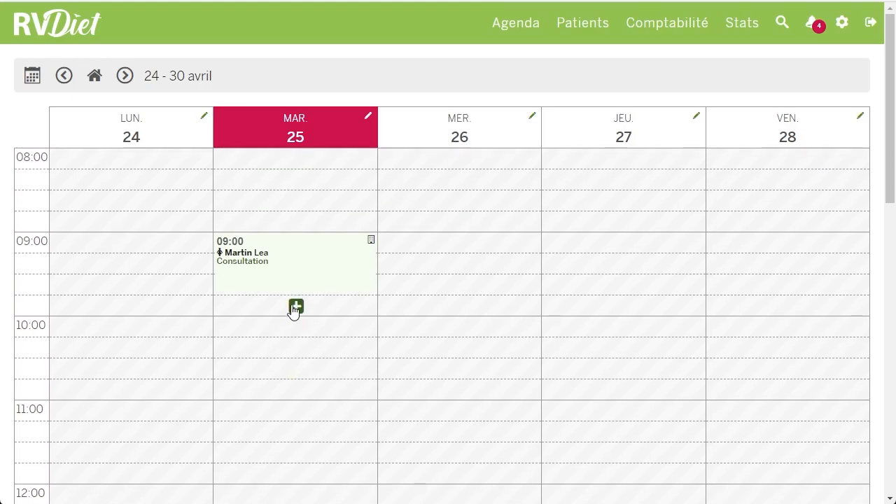
scroll(293, 429, "down", 2)
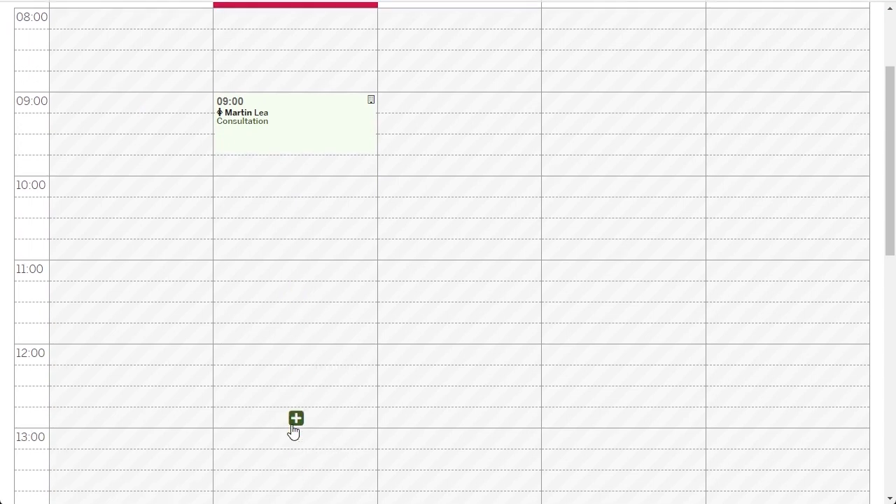
scroll(293, 429, "up", 2)
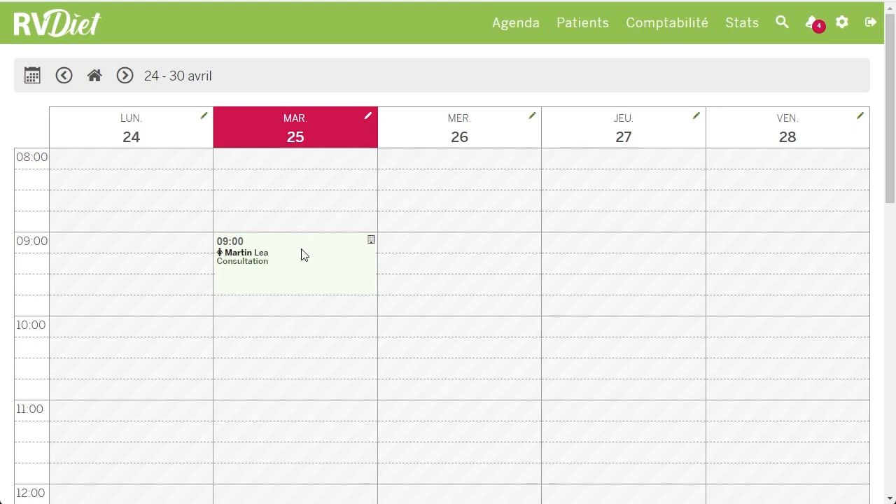
scroll(301, 266, "down", 6)
scroll(301, 266, "up", 6)
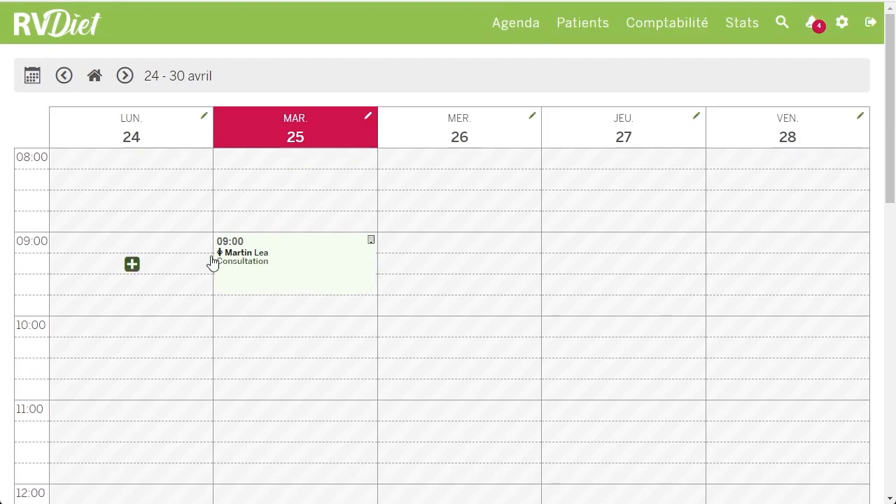
Go forward to the week of 8 to 14 May and start a new appointment on Wednesday 10 at 10:00.
left_click(123, 83)
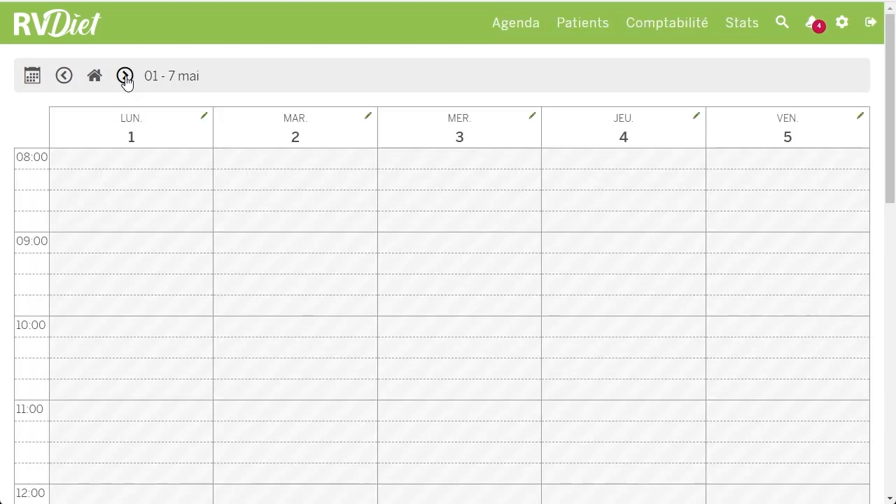
left_click(126, 82)
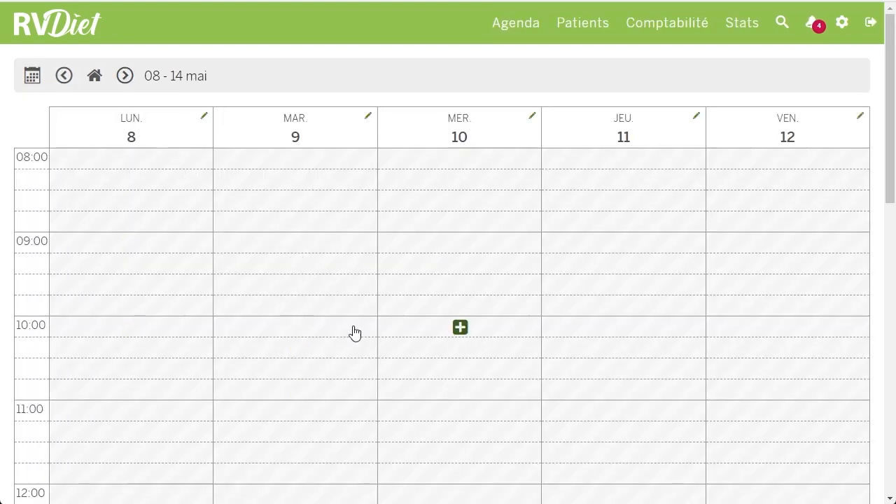
left_click(463, 330)
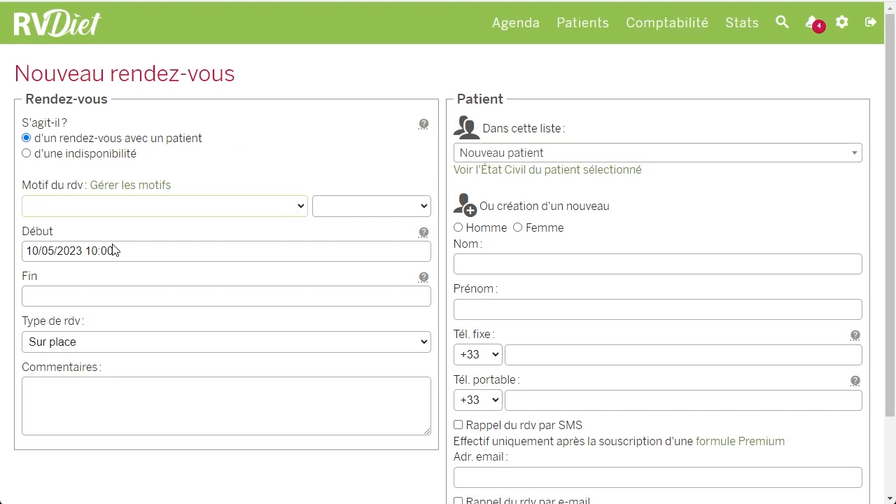
Set the appointment's reason to Première consultation and its duration to 45 min.
left_click(87, 242)
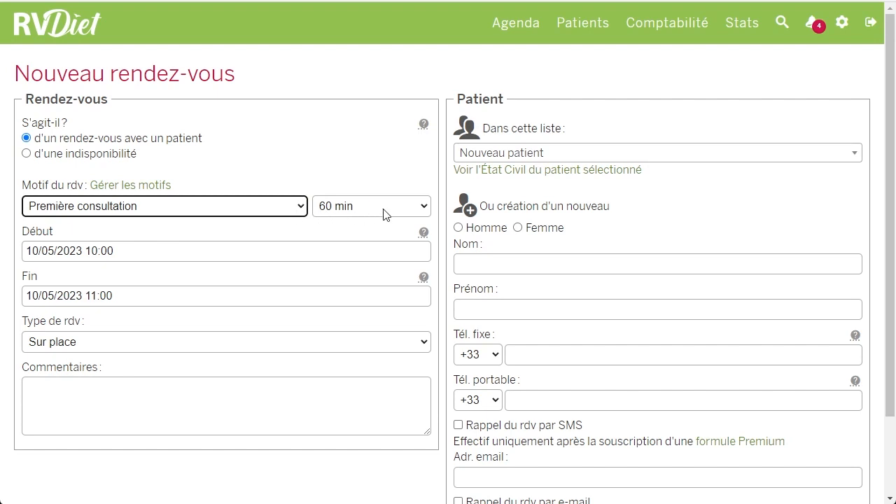
left_click(415, 211)
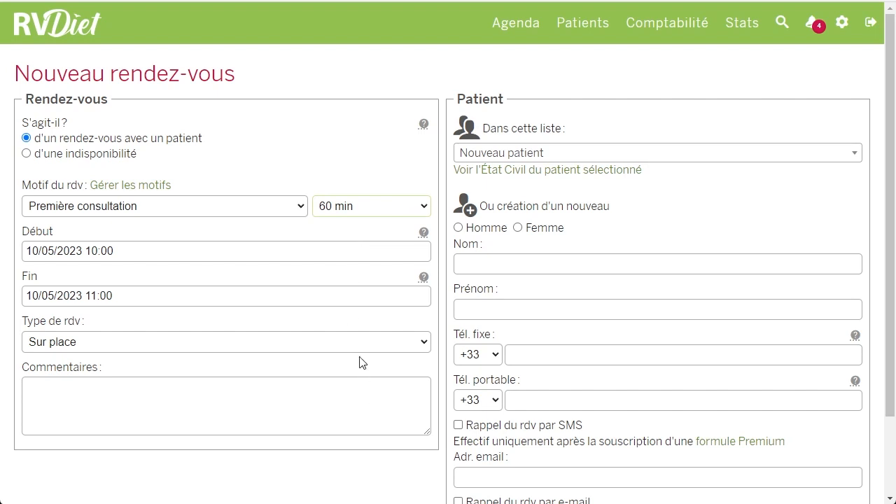
key("Up")
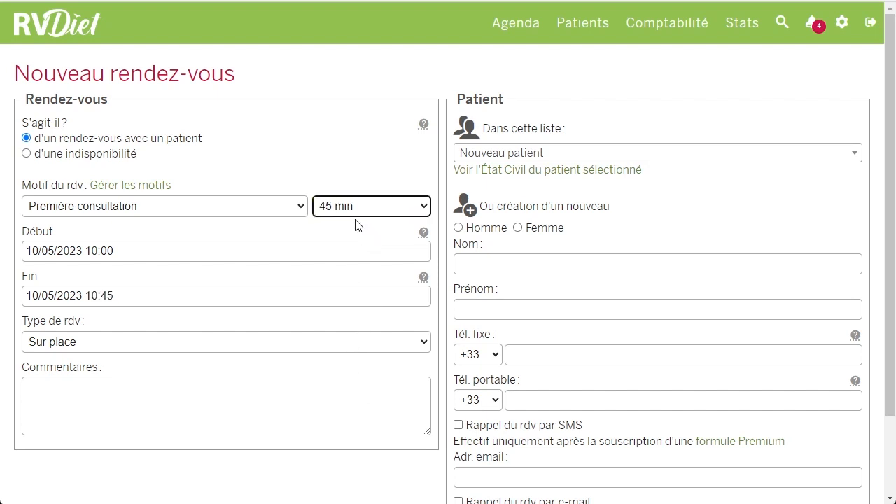
Check the date and time choices for the appointment's start and end, keeping the start at 10/05/2023 10:00.
left_click(124, 251)
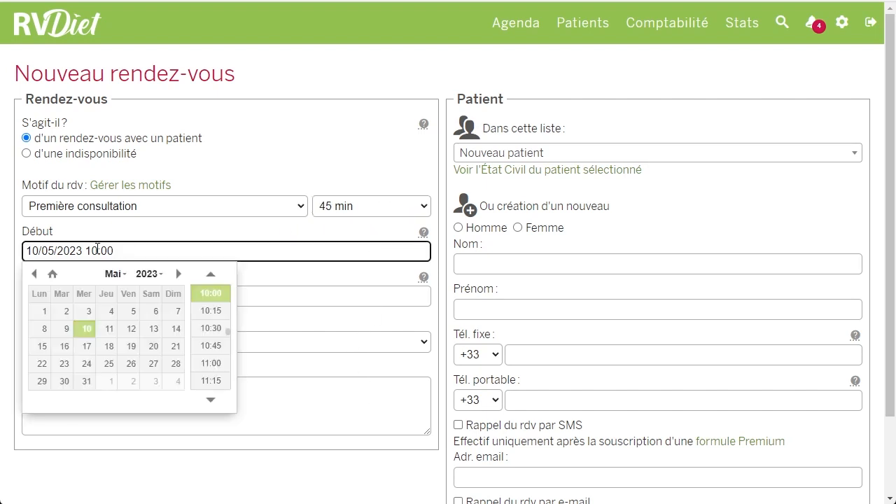
left_click(156, 236)
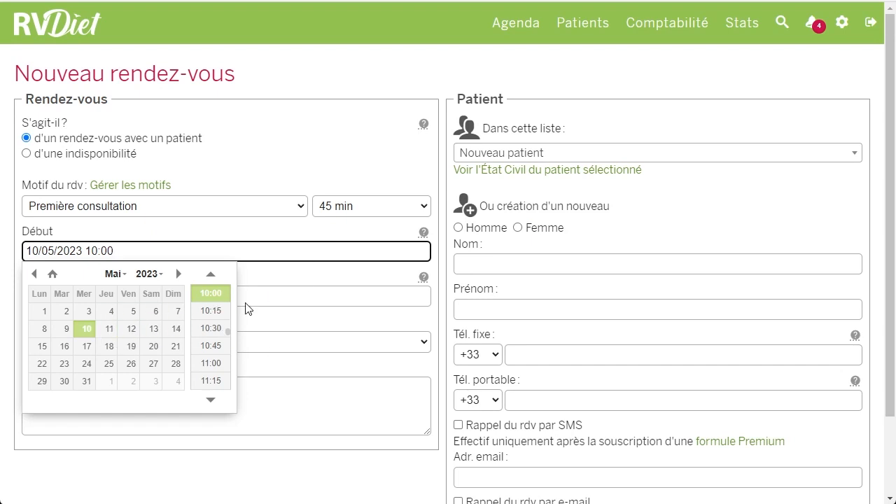
left_click(210, 293)
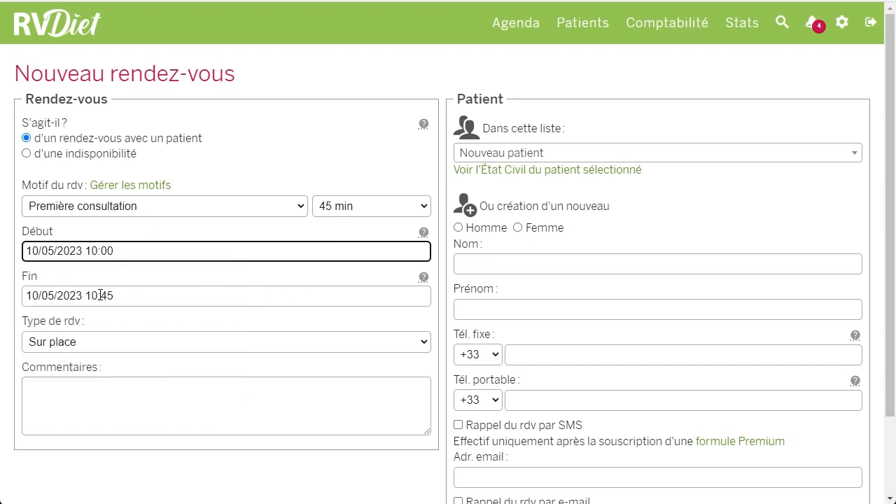
left_click_drag(101, 294, 128, 295)
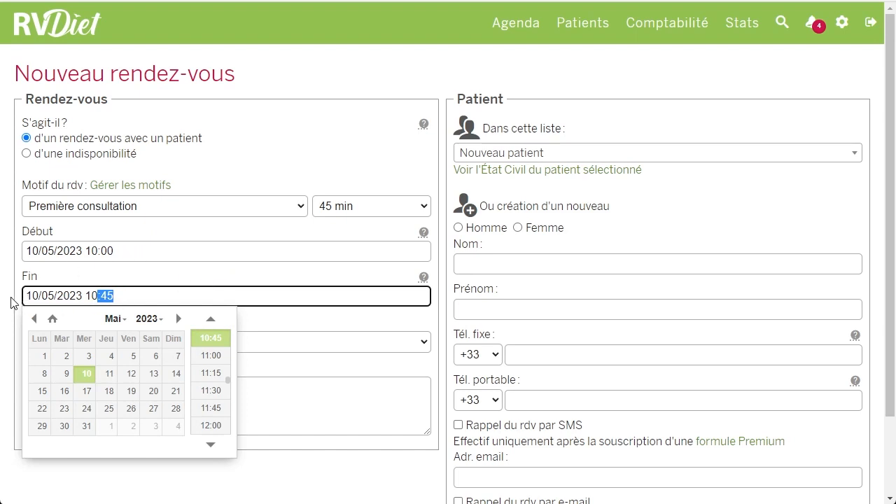
key("Tab")
key("Tab")
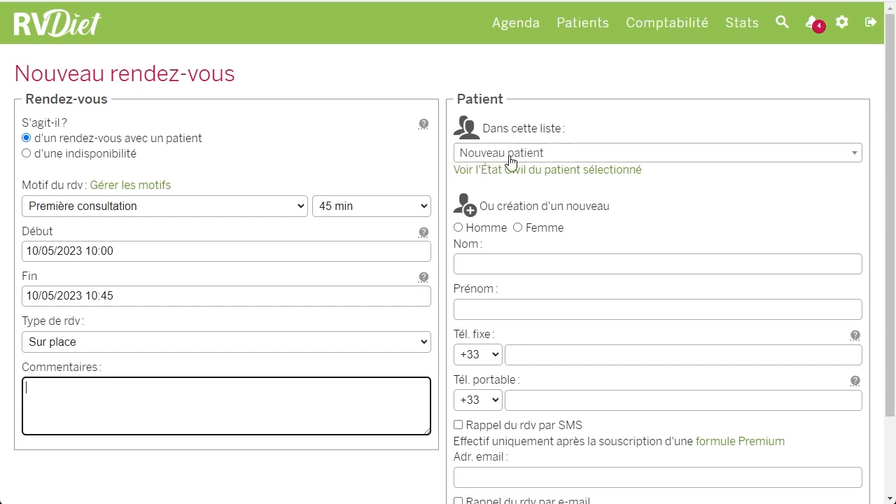
Create a new female patient with her last name, first name, mobile number and e-mail, and save the appointment.
left_click(539, 234)
left_click(535, 266)
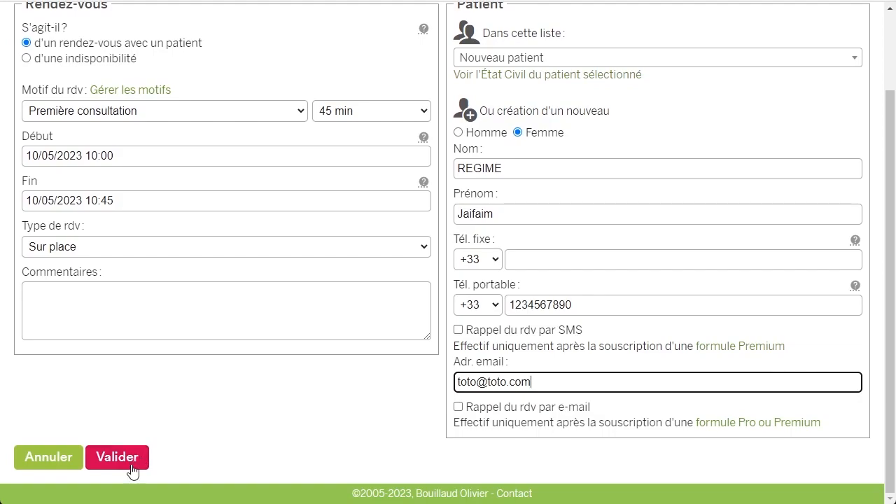
left_click(136, 465)
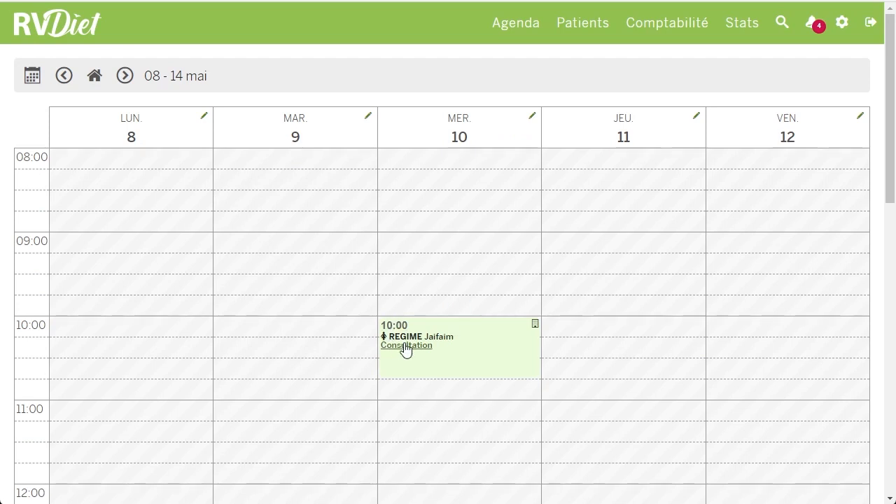
mouse_move(528, 271)
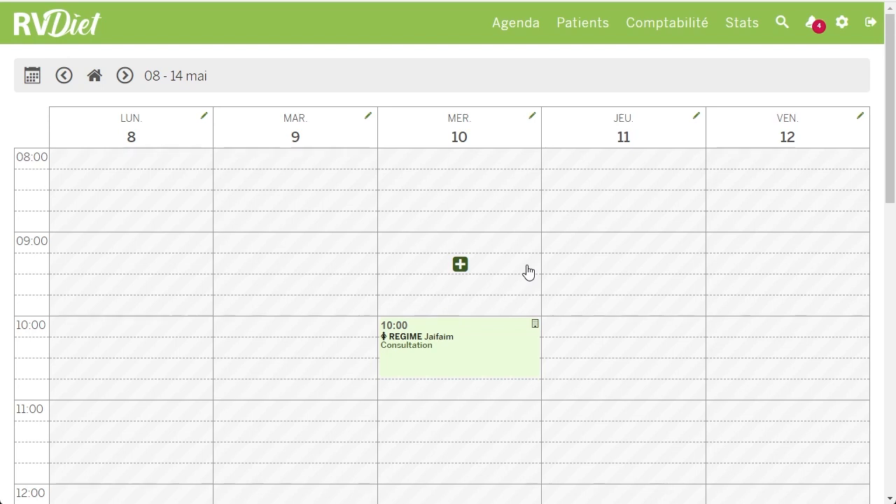
left_click(585, 29)
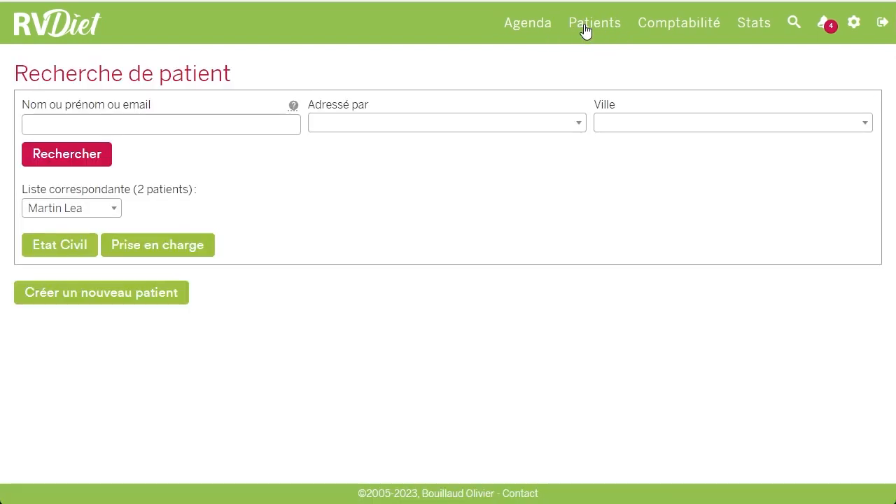
left_click(109, 293)
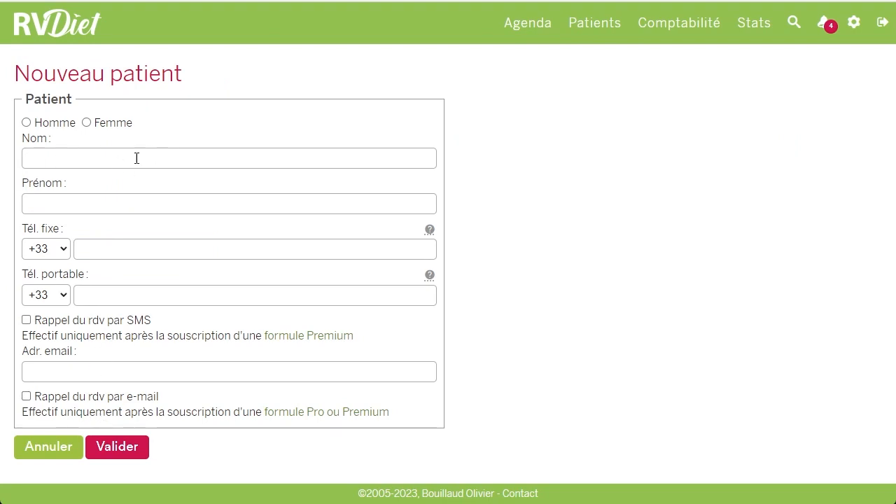
left_click(44, 123)
left_click(66, 456)
Start a new appointment in the agenda on Thursday 27 April at 09:00 with the reason Consultation de suivi.
left_click(532, 33)
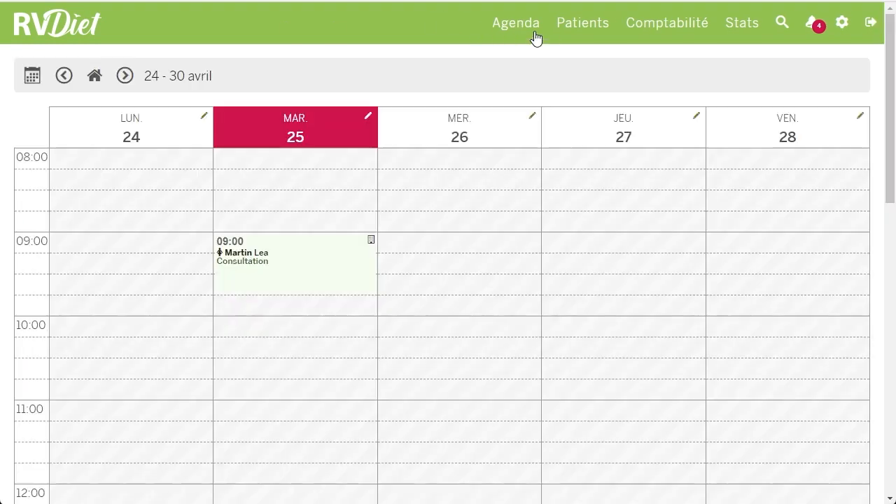
left_click(476, 258)
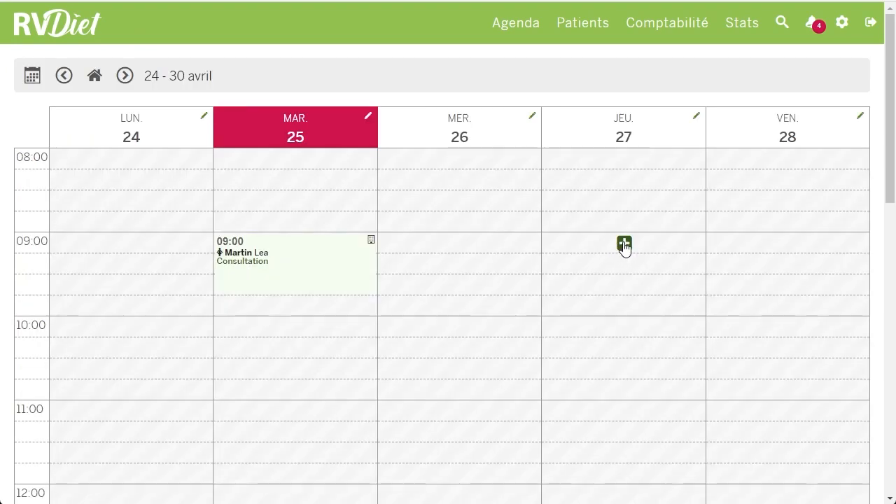
left_click(623, 245)
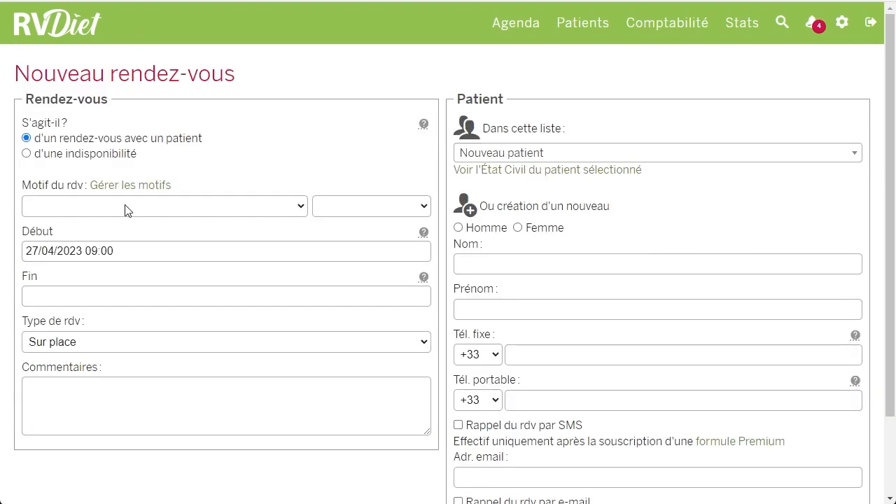
left_click(63, 255)
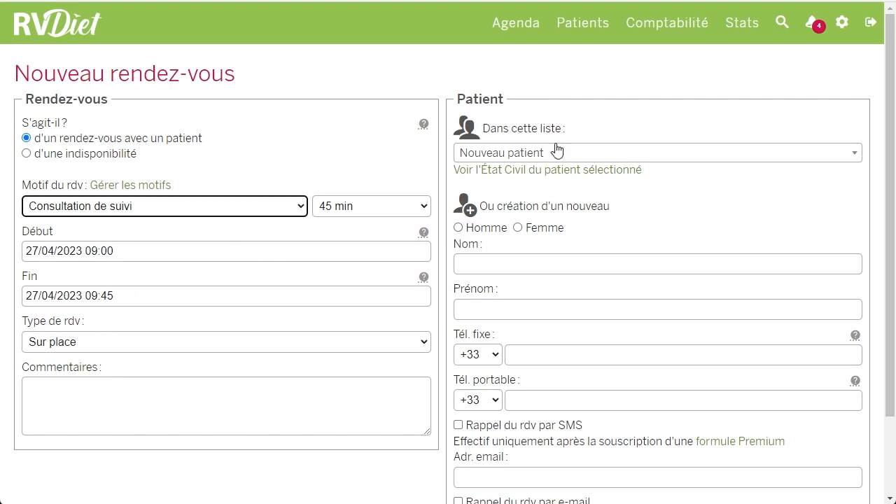
Assign the patient already seen on 25 April to the follow-up appointment and save it.
left_click(495, 155)
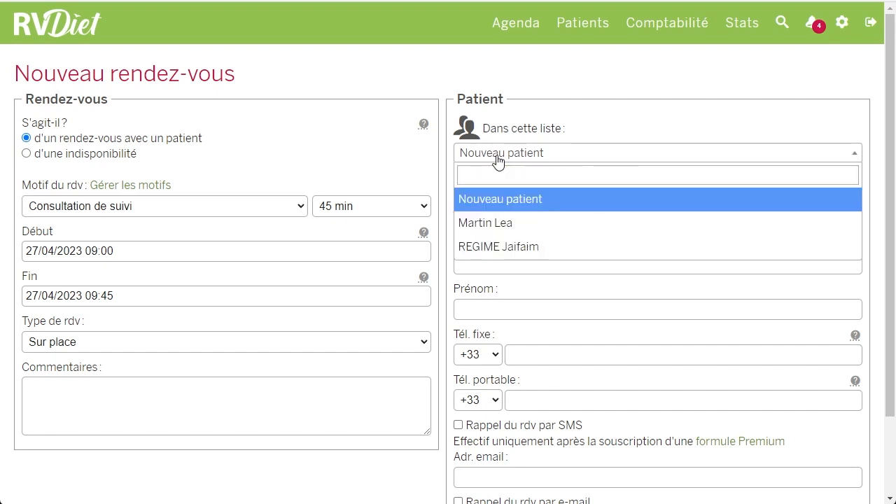
left_click(517, 230)
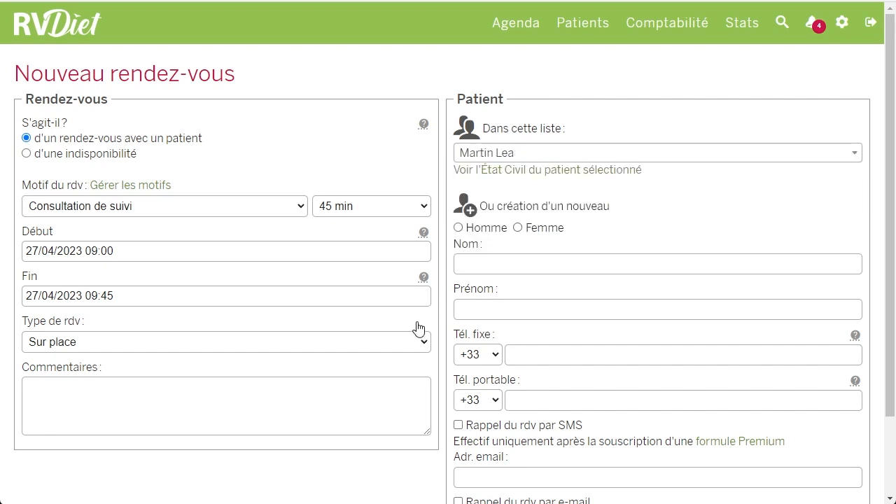
scroll(448, 315, "down", 2)
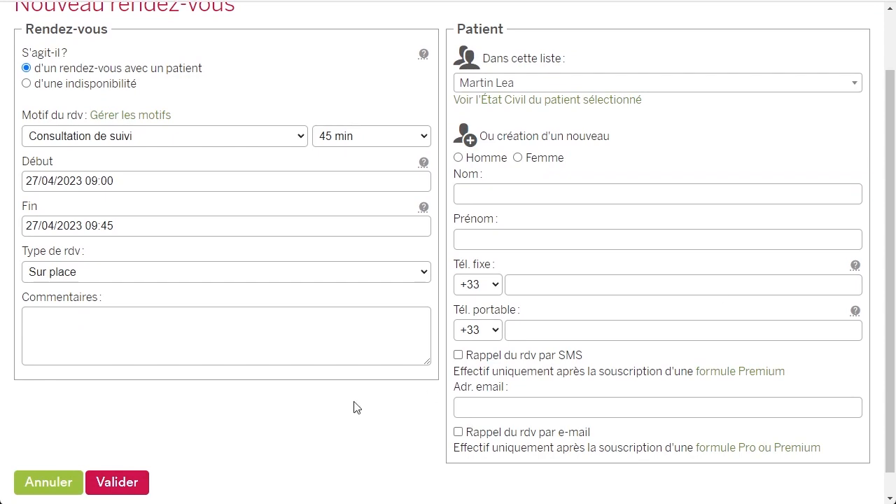
left_click(118, 483)
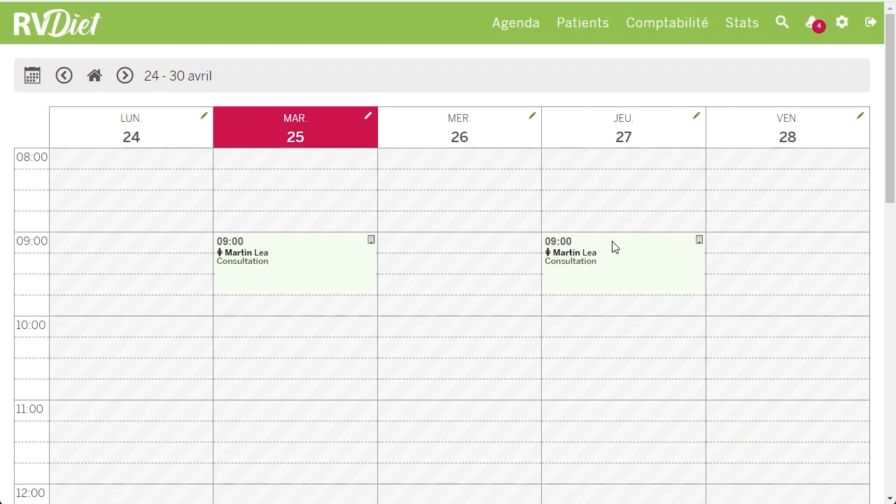
Open the patient's list of consultations from the 27 April appointment.
left_click(579, 266)
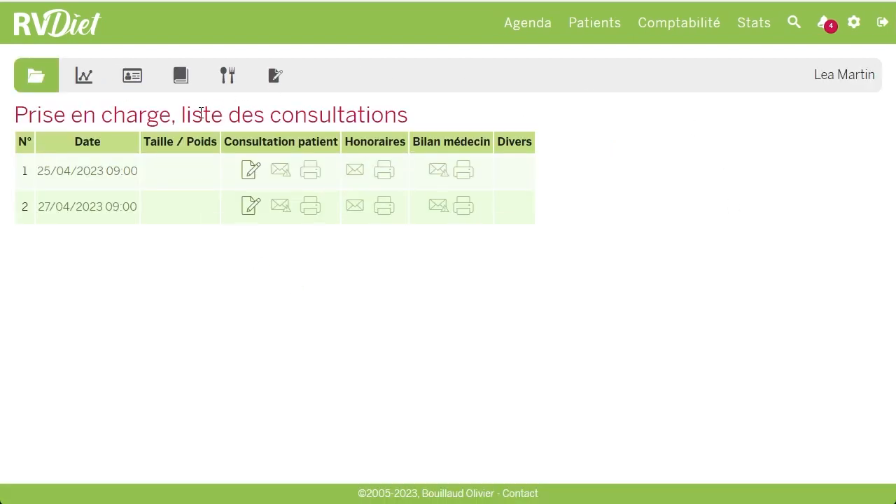
triple_click(842, 75)
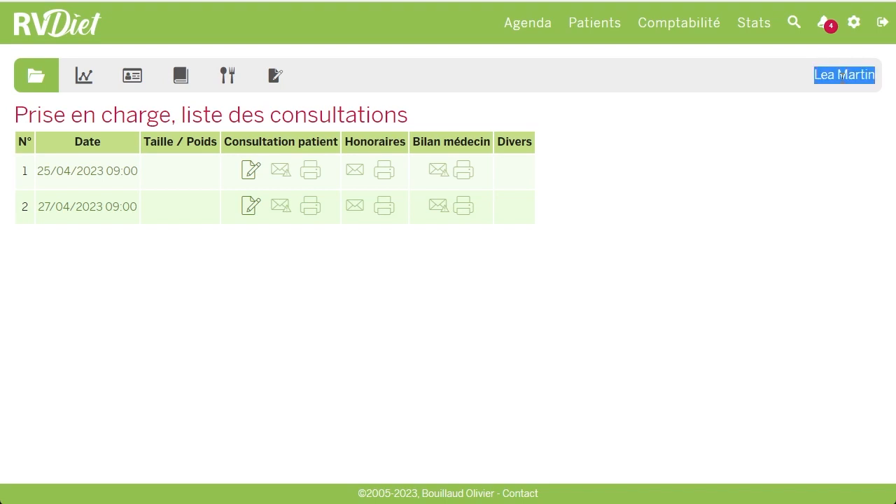
left_click(514, 87)
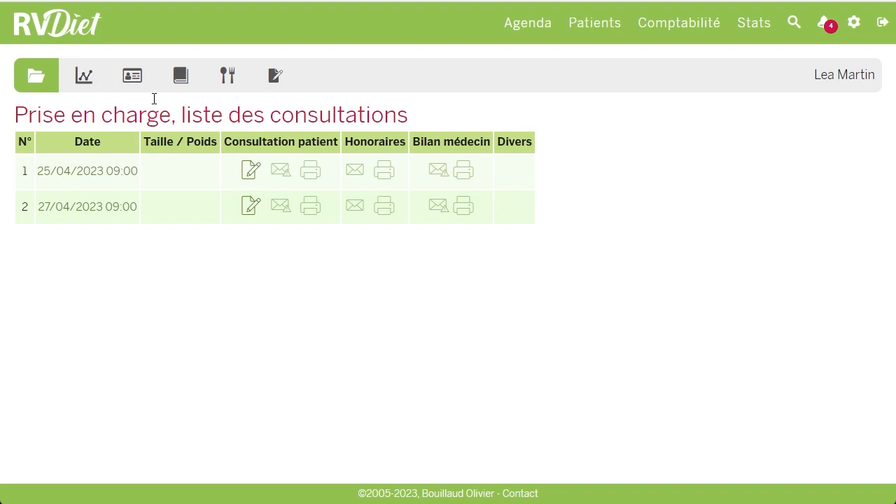
Open the patient's civil status record and review the identity and contact detail fields.
left_click(133, 77)
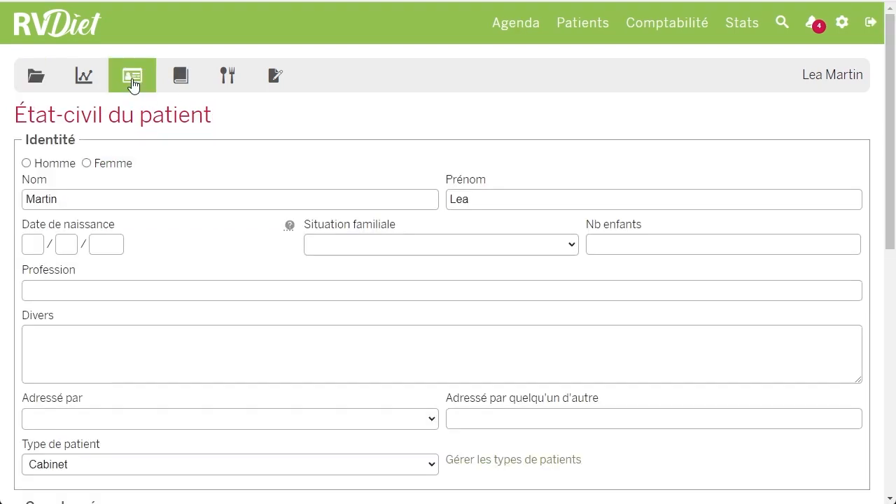
scroll(190, 133, "down", 6)
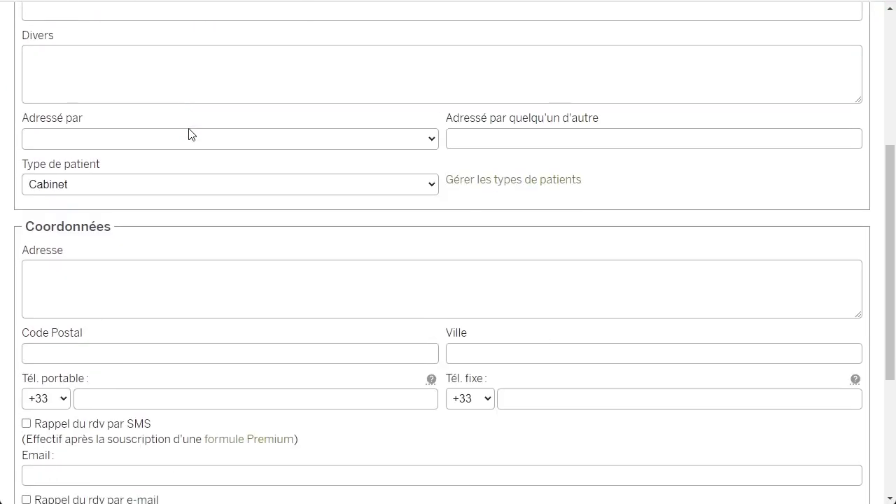
scroll(190, 129, "up", 3)
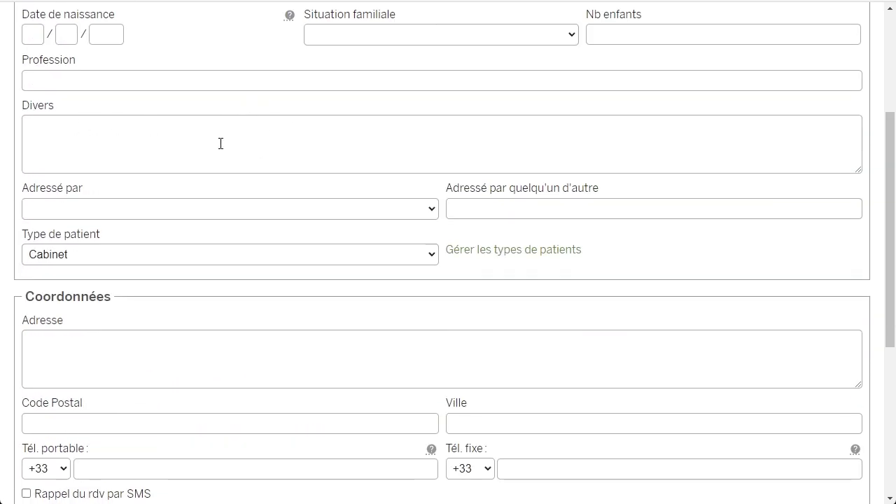
scroll(220, 143, "down", 2)
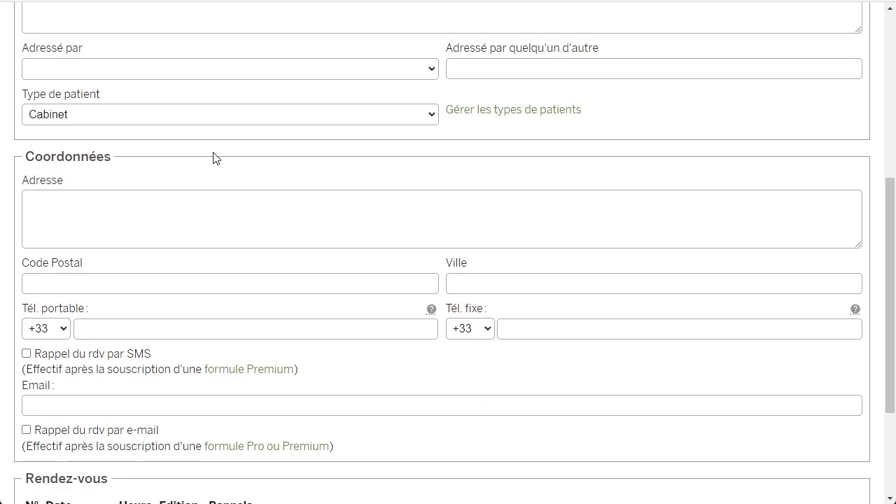
Review the remaining contact fields and the list of appointments in the patient's civil status record.
scroll(210, 203, "down", 1)
scroll(199, 243, "down", 2)
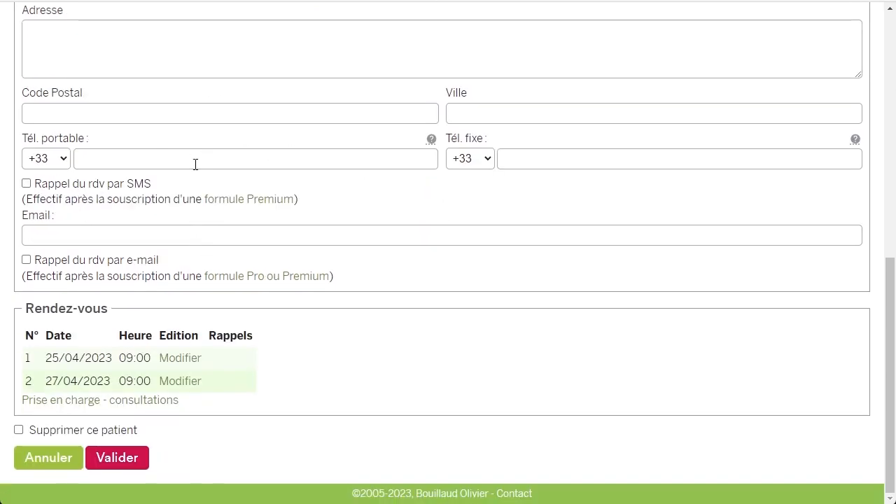
scroll(214, 371, "up", 8)
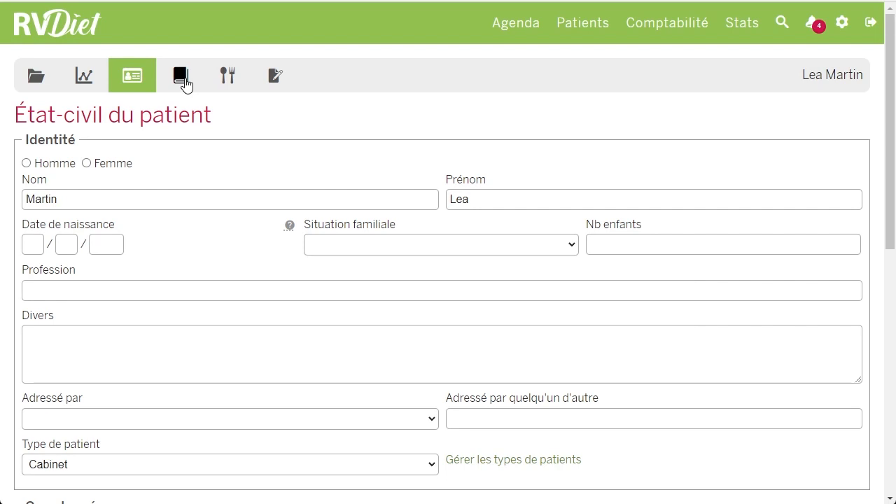
Open the patient's para-medical file and review its health data, Antécédents and Analyses fields.
left_click(182, 76)
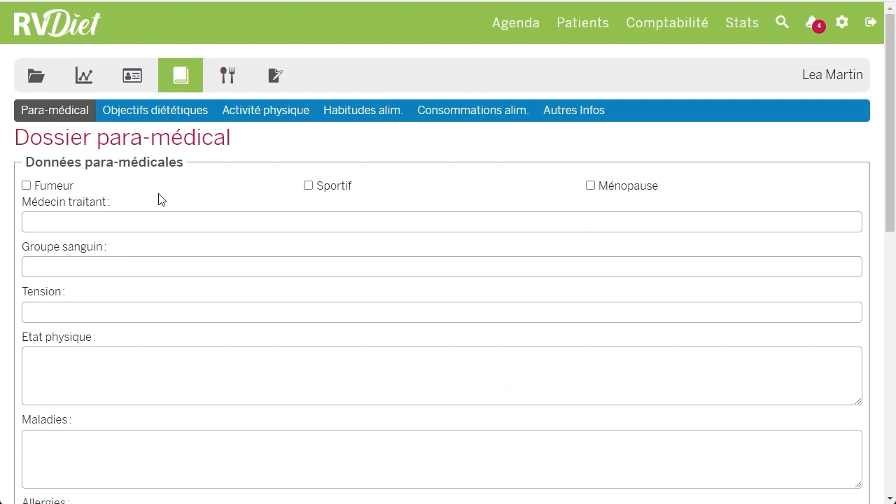
scroll(168, 198, "down", 2)
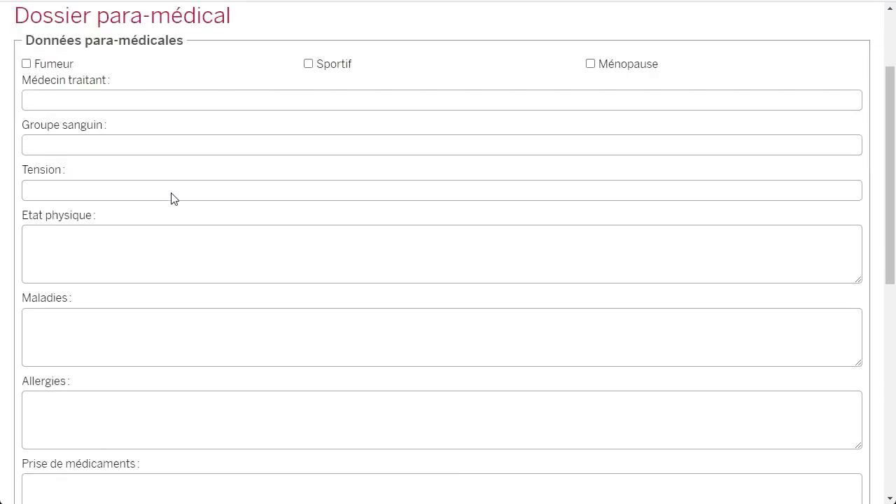
scroll(140, 224, "up", 2)
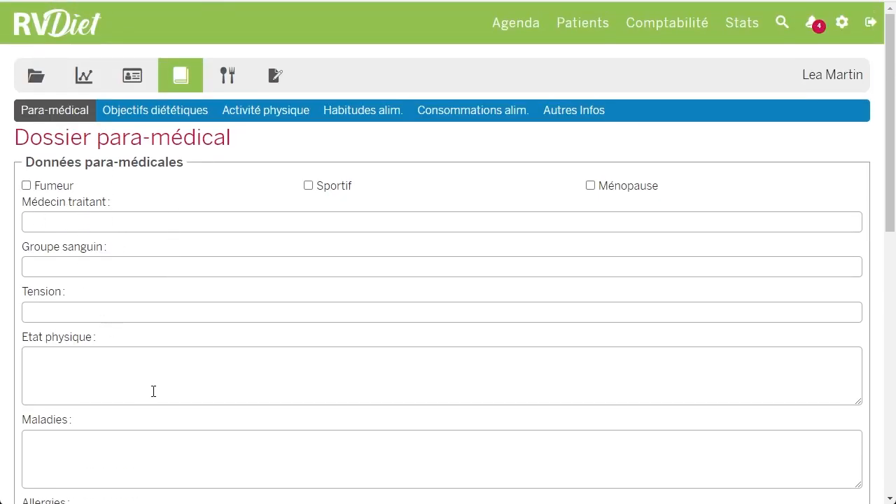
scroll(153, 391, "down", 3)
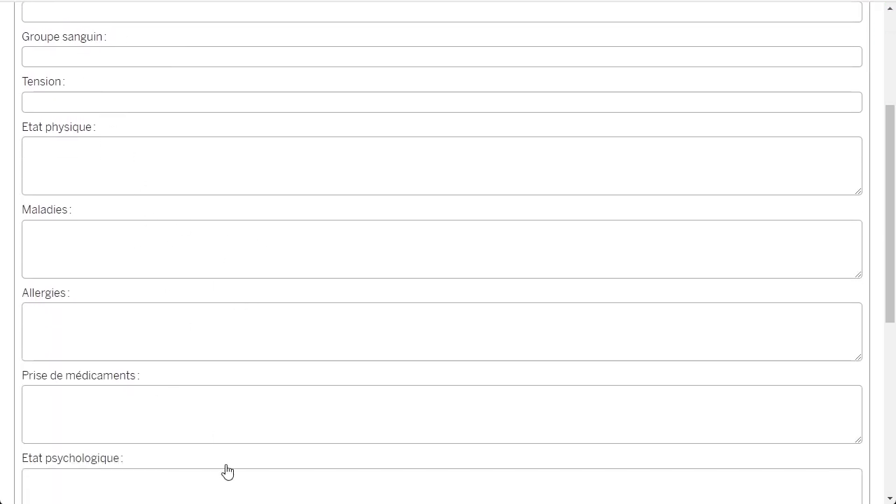
scroll(224, 470, "down", 5)
scroll(225, 471, "down", 1)
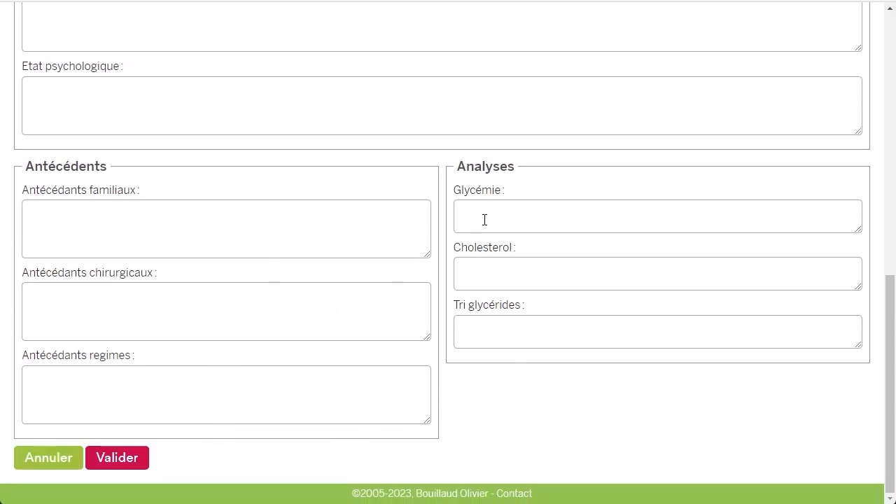
scroll(448, 359, "up", 6)
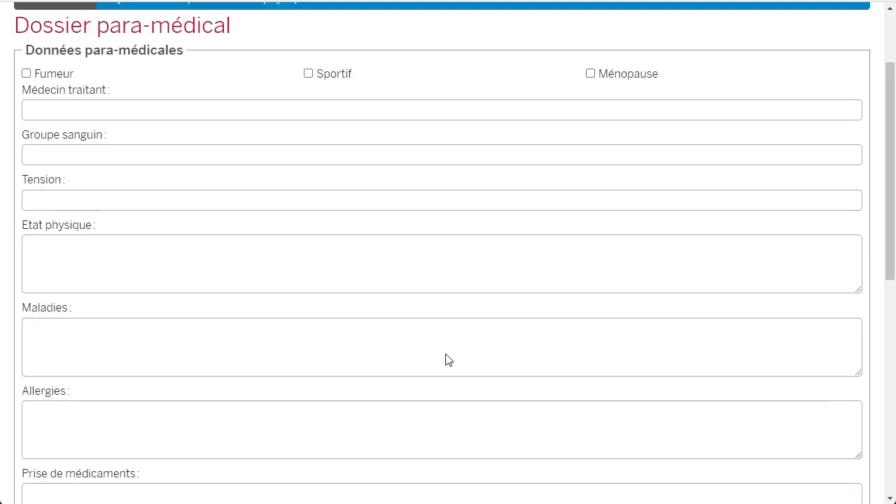
Open the Objectifs diététiques section, look through its objective and motivation fields, and enlarge the Historique du poids box.
left_click(152, 124)
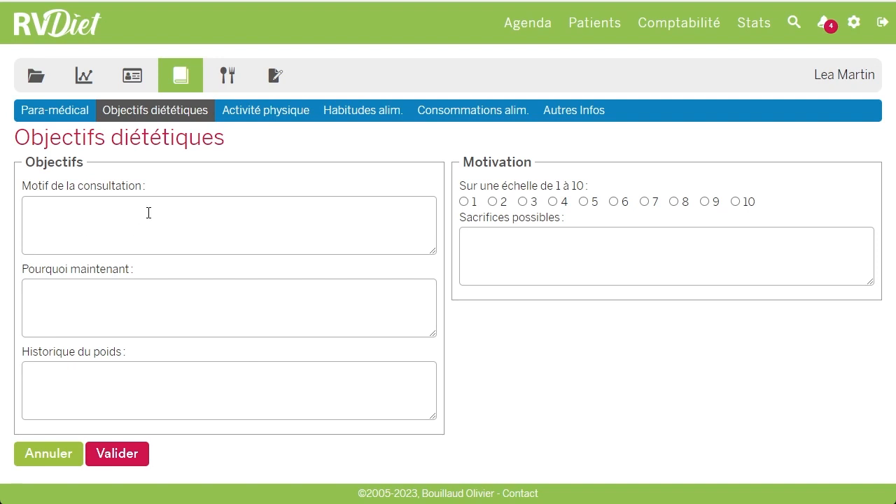
left_click(78, 214)
left_click(168, 303)
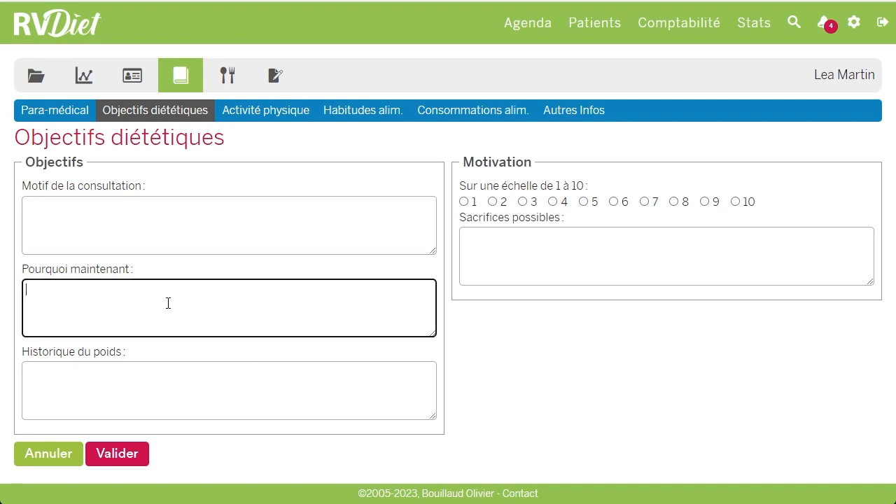
left_click(187, 392)
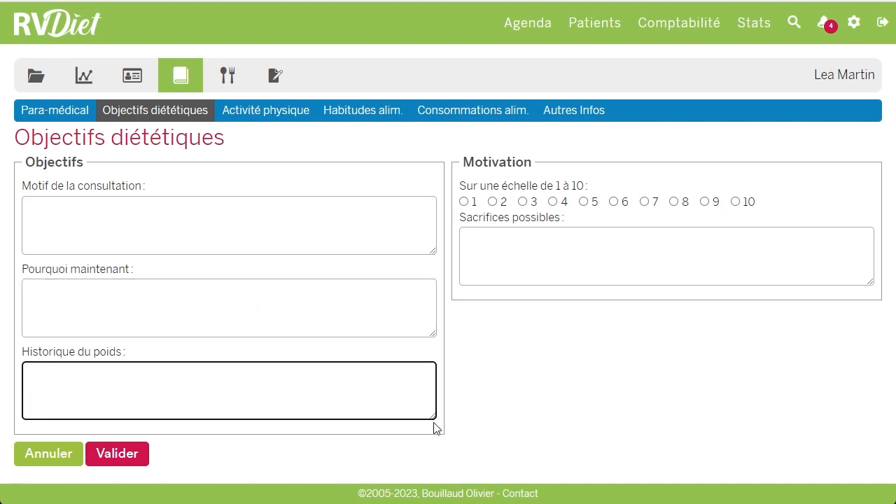
left_click_drag(433, 415, 445, 500)
scroll(378, 355, "down", 2)
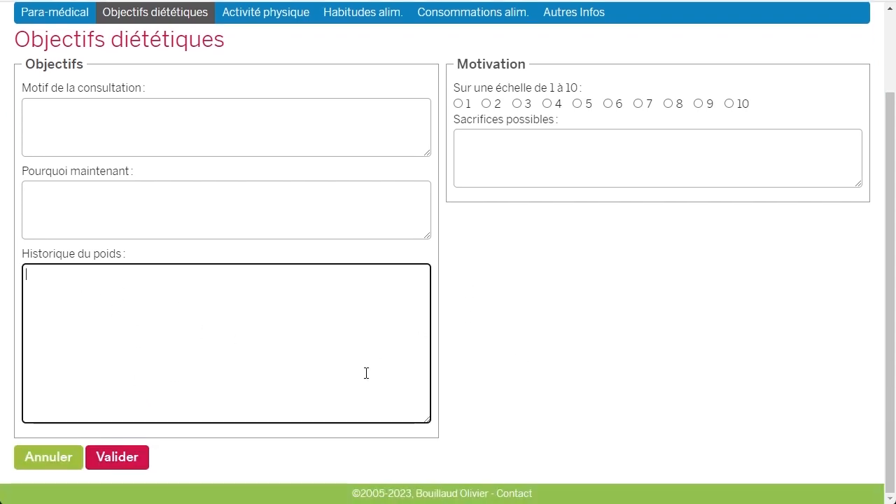
scroll(364, 374, "up", 2)
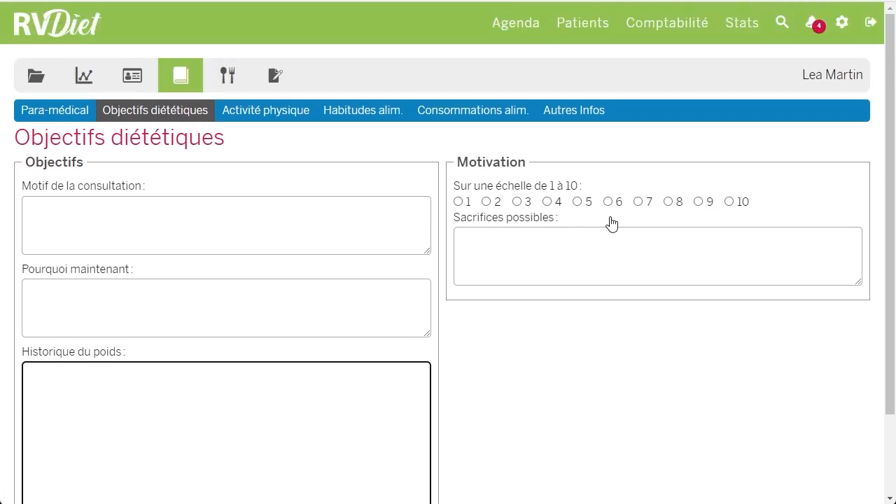
View the physical activity, eating habits and food consumption sections of the patient's file, and return to the para-medical section.
left_click(271, 120)
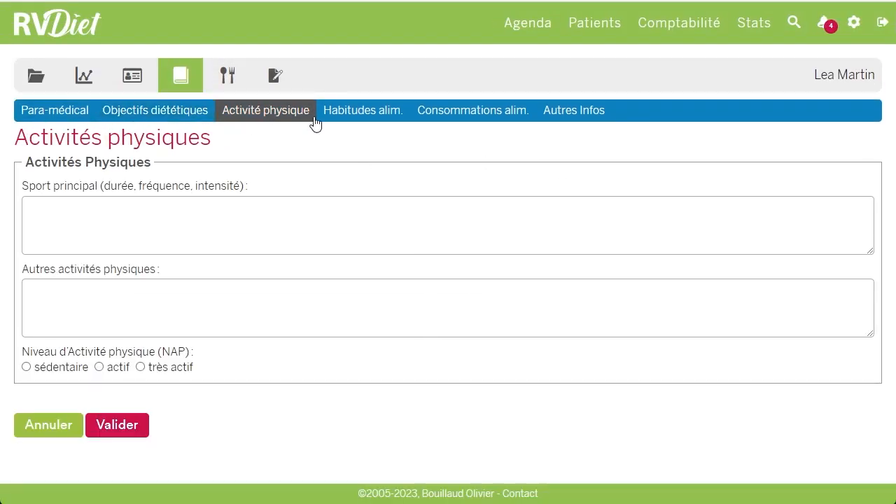
left_click(345, 124)
left_click(462, 124)
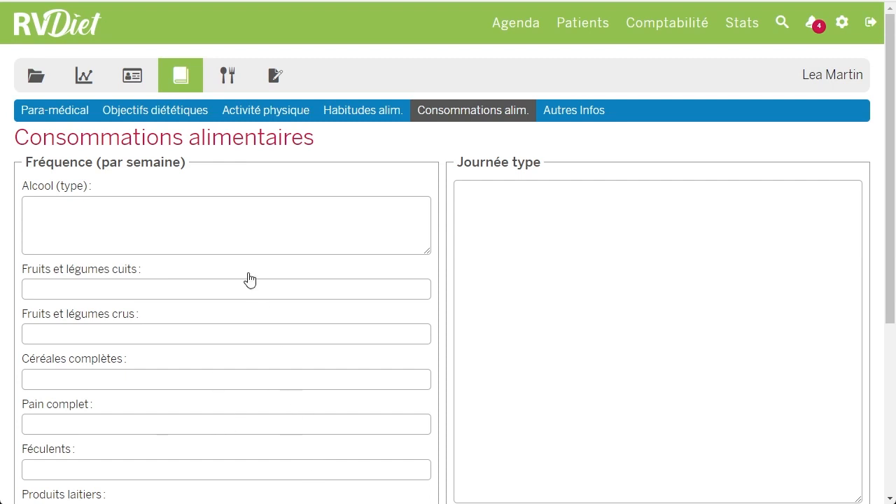
left_click(181, 77)
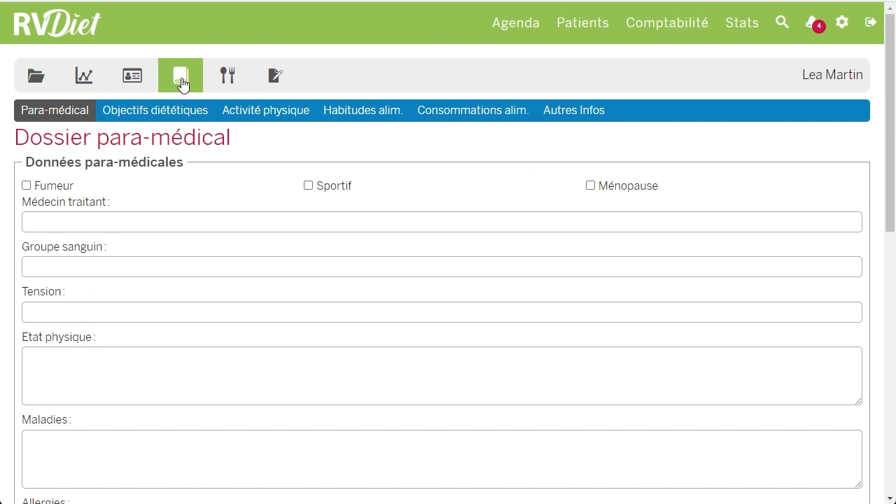
Open the 25 April consultation from the patient's list of consultations, look over its form, and return to the list.
left_click(36, 78)
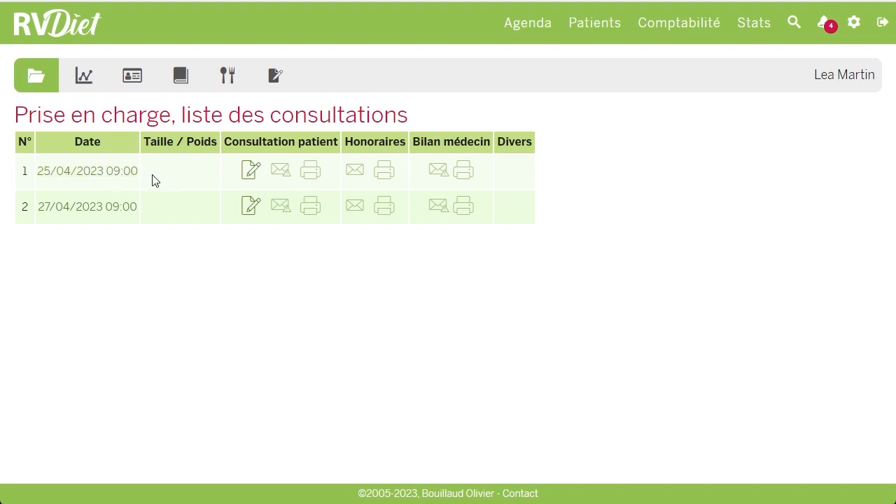
left_click(251, 181)
scroll(240, 219, "down", 6)
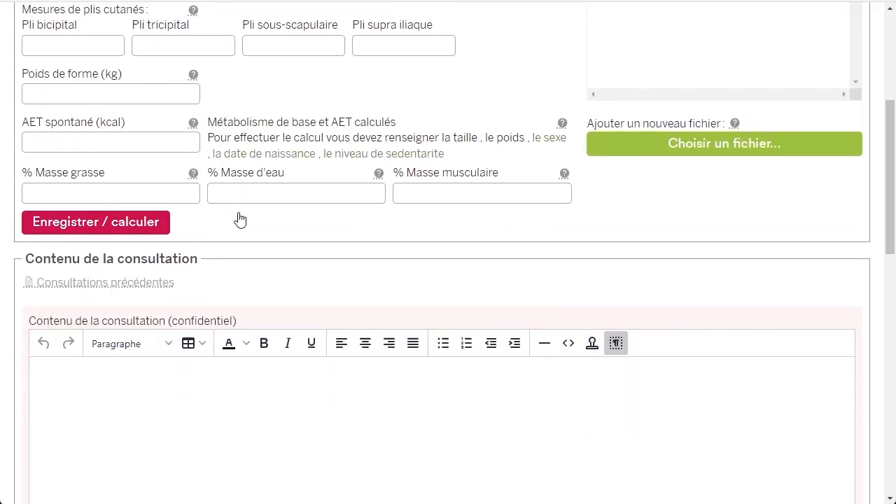
scroll(240, 219, "up", 6)
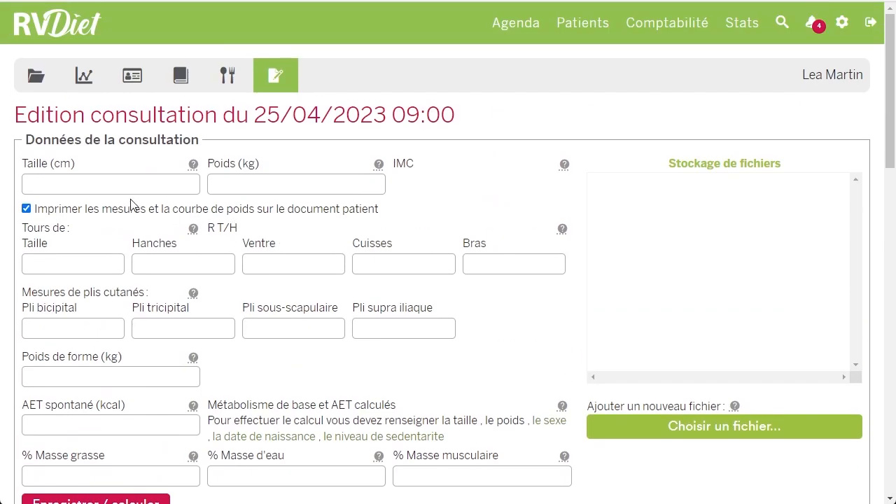
left_click(17, 1)
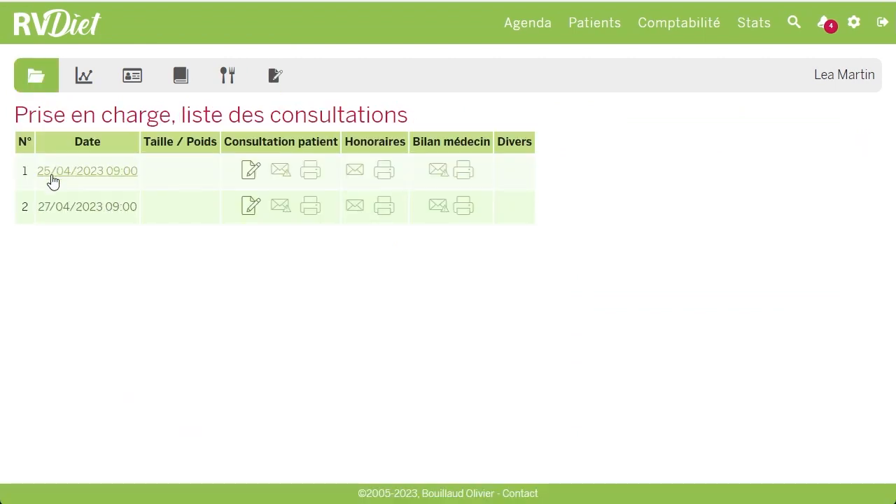
Open the 27 April consultation for editing and enter a height of 165 cm and a weight of 90 kg.
left_click(251, 207)
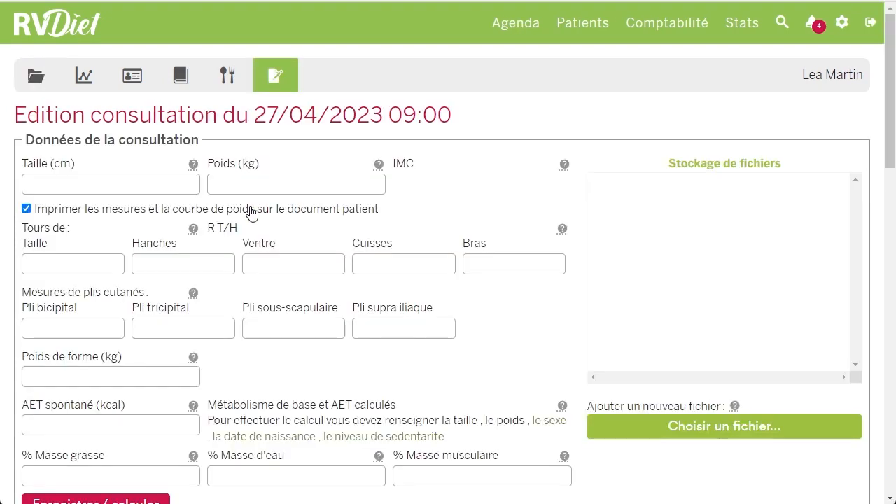
left_click(85, 184)
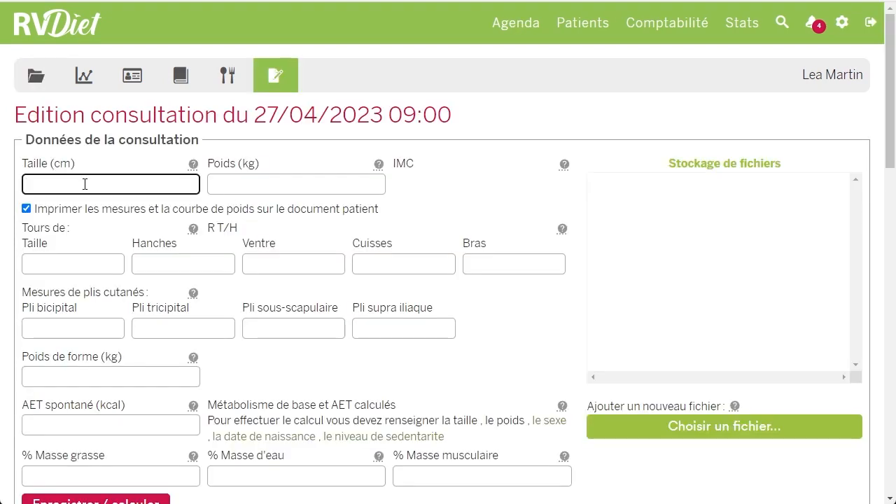
type("165")
key("Tab")
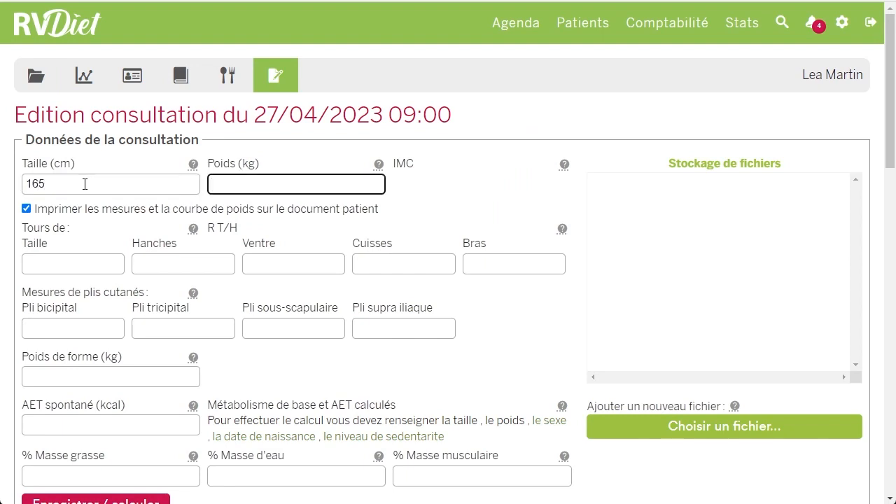
type("90")
Examine the consultation's fields for body circumferences, skinfolds, target weight, energy intake and body composition.
left_click(100, 256)
left_click(172, 257)
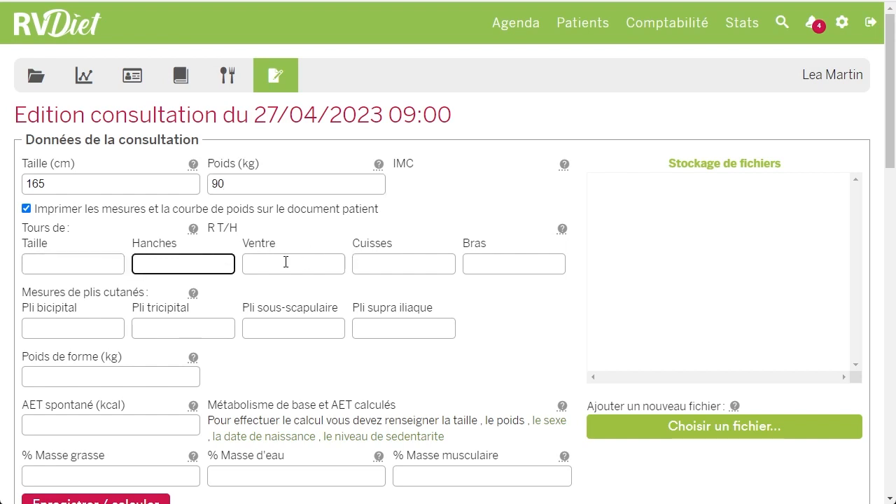
scroll(285, 262, "down", 2)
scroll(120, 208, "up", 1)
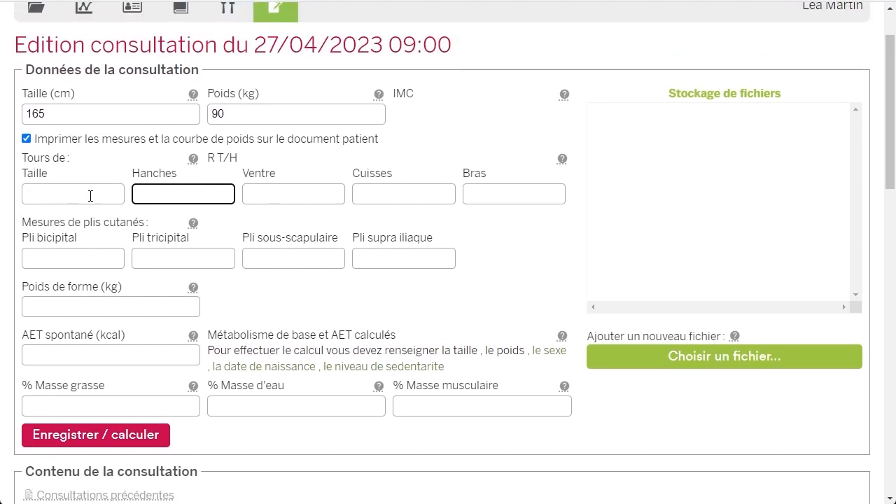
scroll(114, 260, "down", 1)
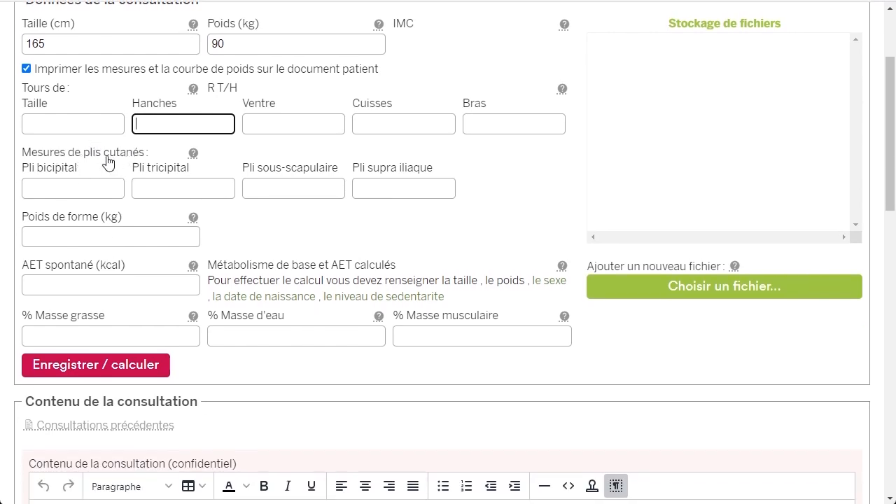
scroll(359, 203, "down", 2)
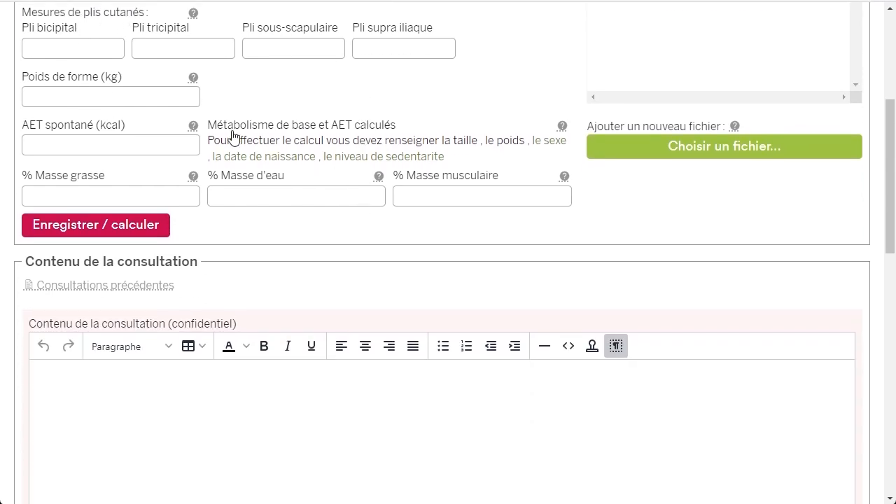
scroll(275, 126, "up", 2)
scroll(275, 127, "up", 1)
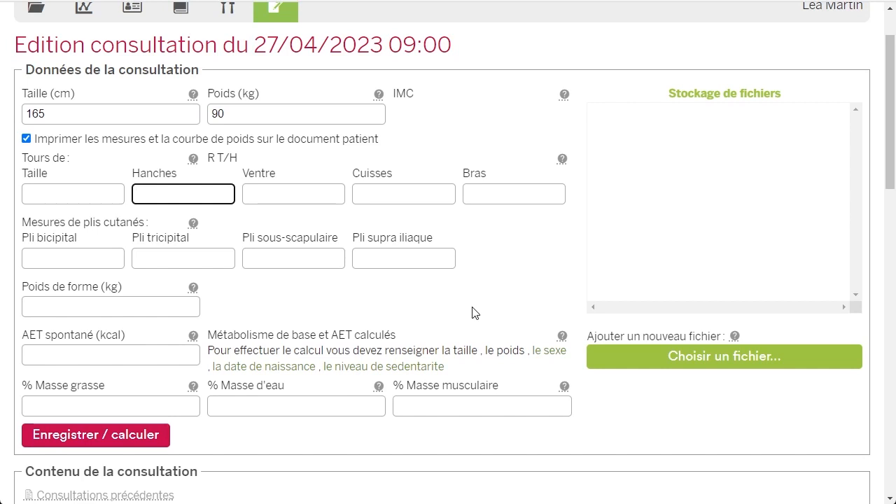
scroll(459, 333, "up", 1)
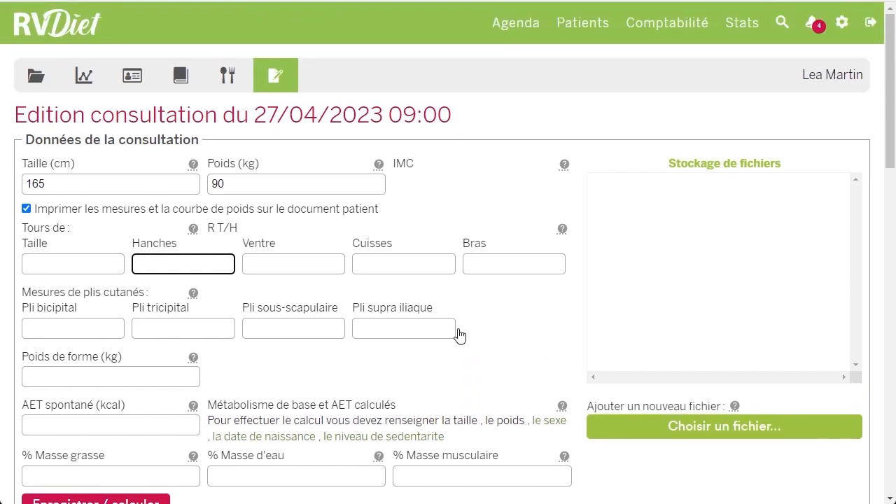
Save the consultation's height and weight and calculate the derived indicators.
left_click(306, 191)
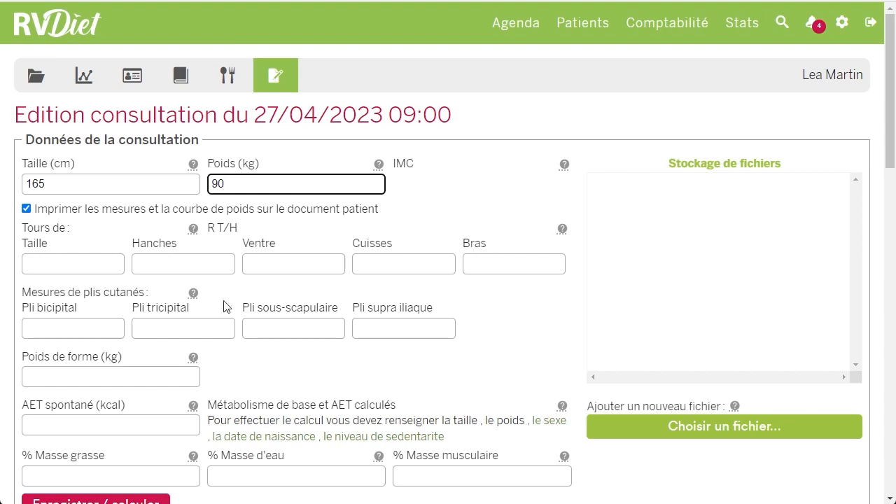
scroll(224, 306, "down", 1)
left_click(105, 433)
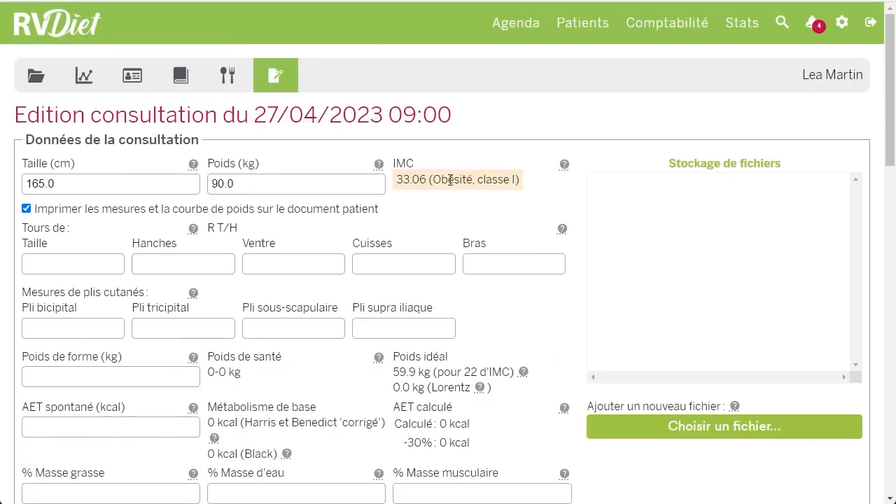
Review the calculated IMC, healthy and ideal weight, base metabolism and AET, including the help notes on the weight formulas.
scroll(445, 179, "down", 2)
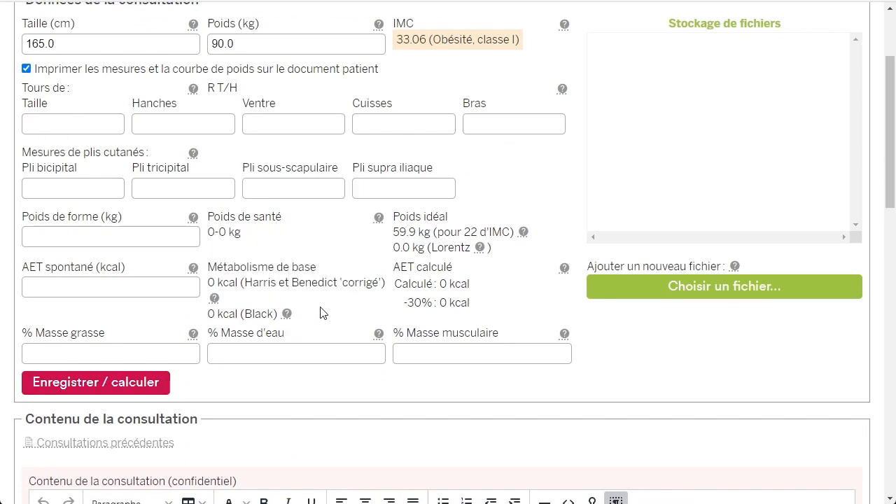
scroll(324, 267, "up", 1)
scroll(324, 268, "up", 1)
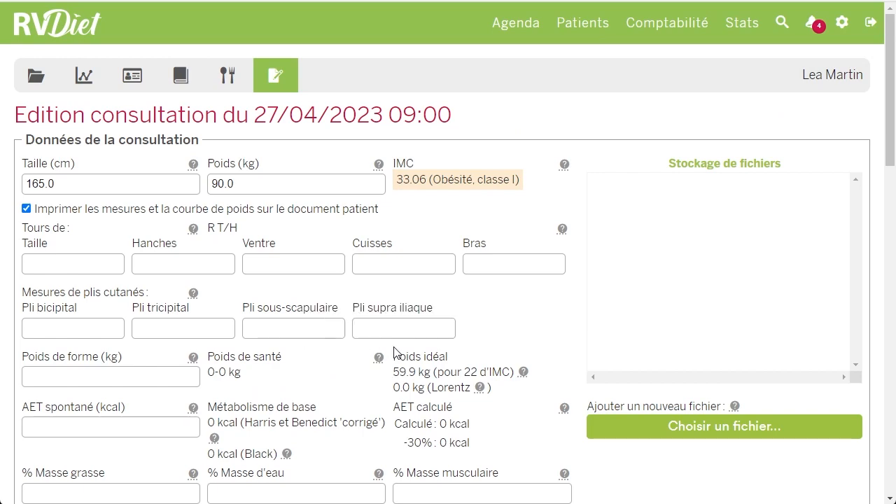
scroll(290, 252, "down", 4)
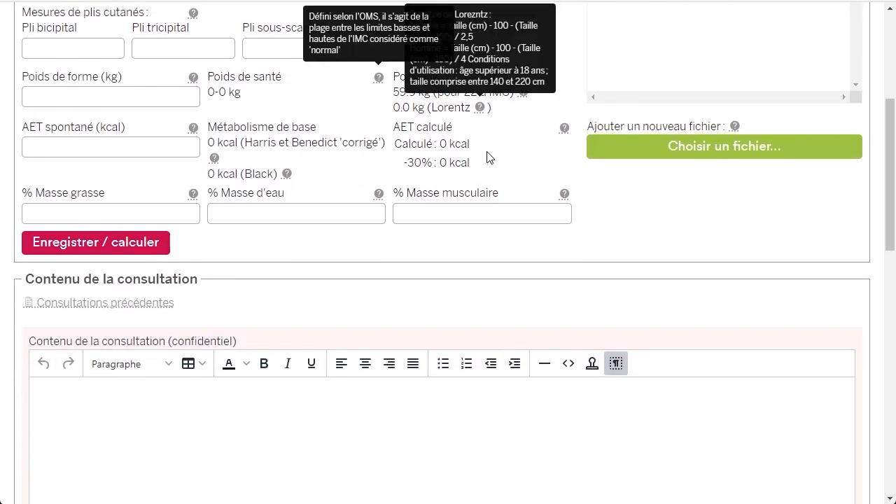
scroll(263, 186, "up", 2)
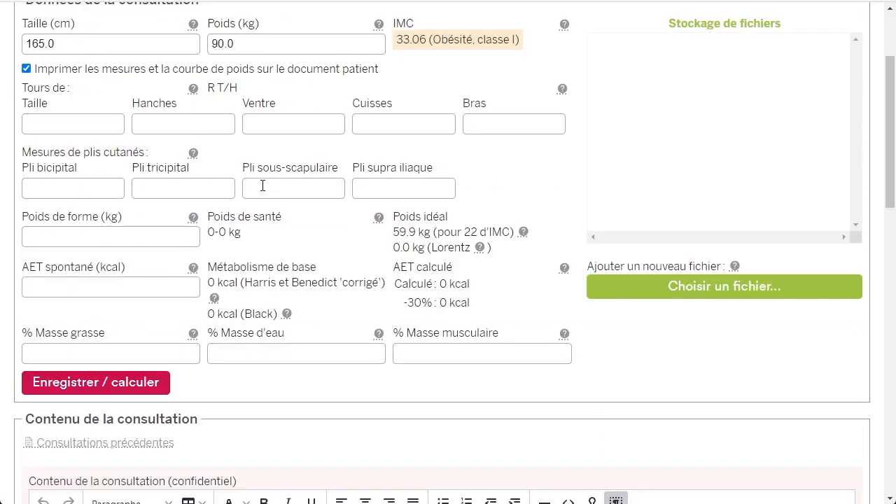
Examine the consultation's confidential content editor, the handwritten notes option and the patient advice section.
scroll(262, 185, "down", 4)
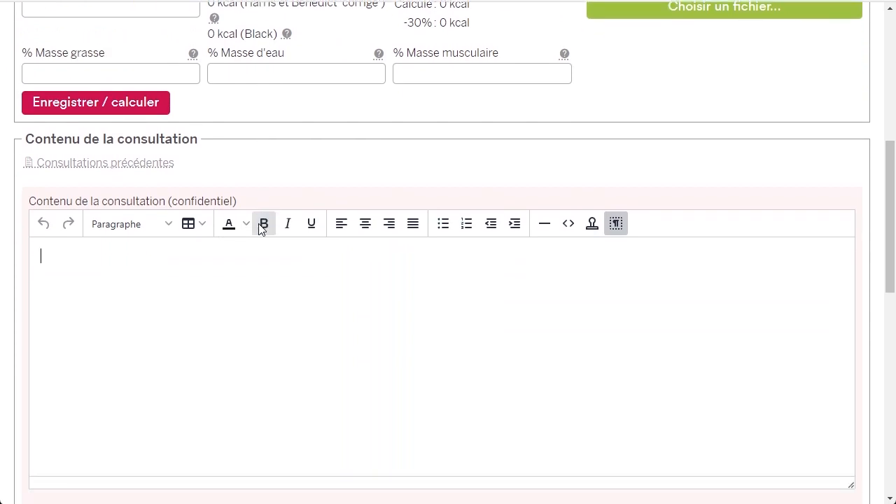
scroll(262, 226, "down", 1)
scroll(189, 329, "down", 2)
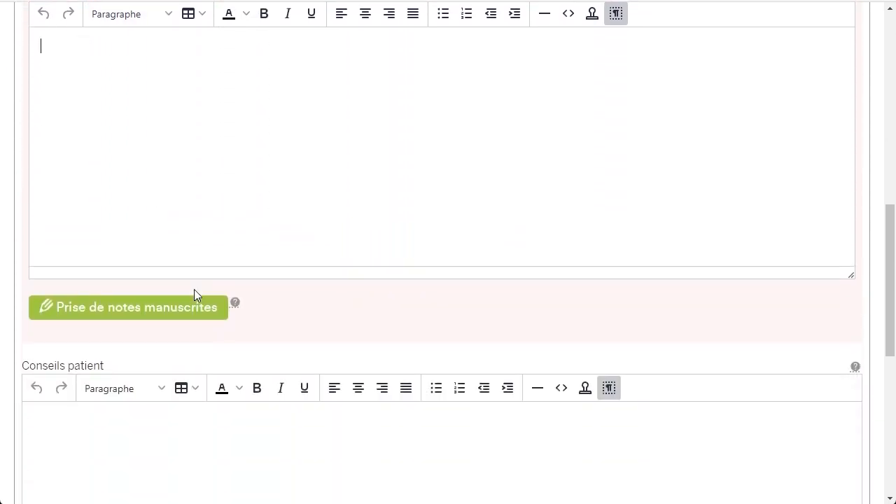
scroll(194, 289, "up", 1)
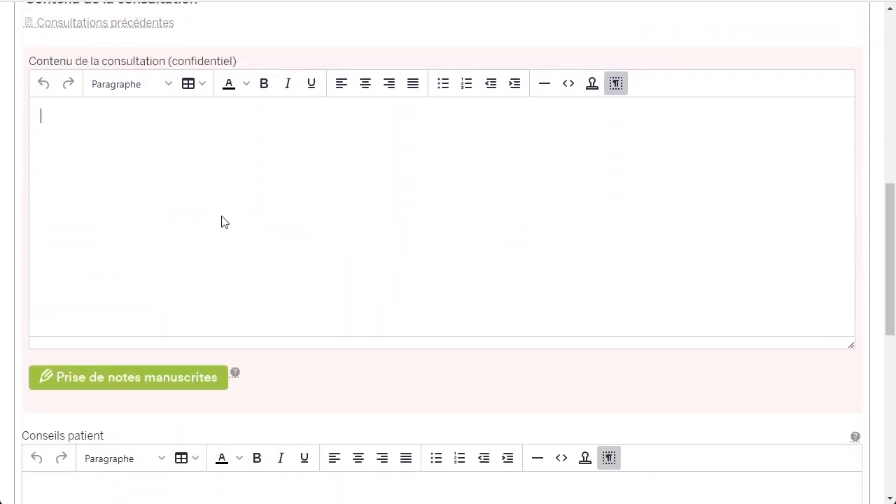
left_click(234, 150)
scroll(234, 182, "down", 3)
scroll(175, 238, "up", 1)
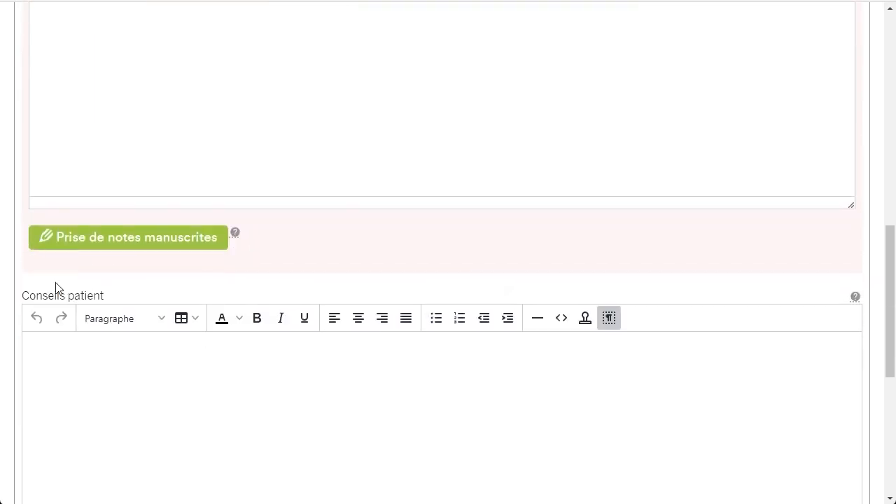
scroll(202, 332, "up", 2)
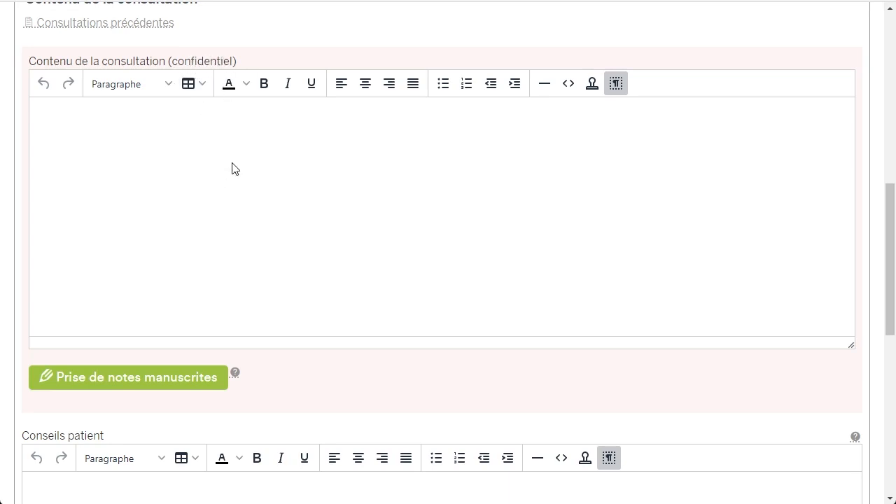
From the patient advice section, add a letter template titled "conseil type suite chir bar" with the content "Manger mixé pendant 6 mois".
scroll(235, 168, "down", 4)
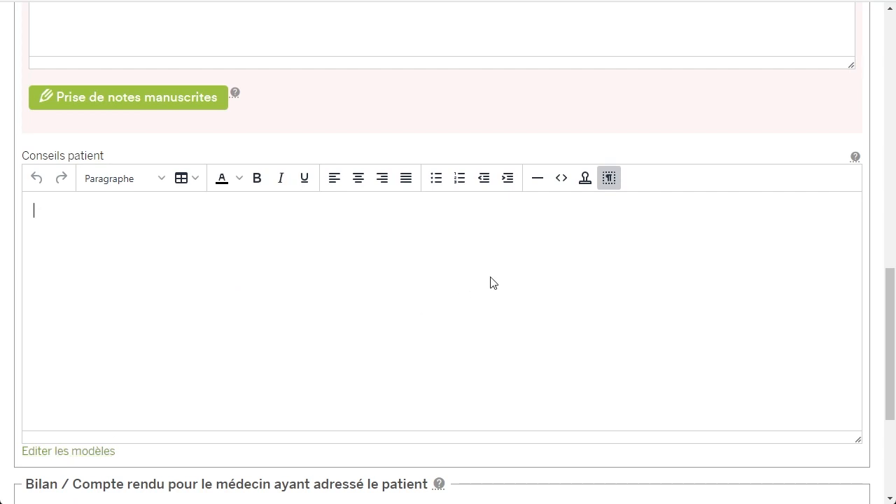
left_click(34, 456)
left_click(59, 145)
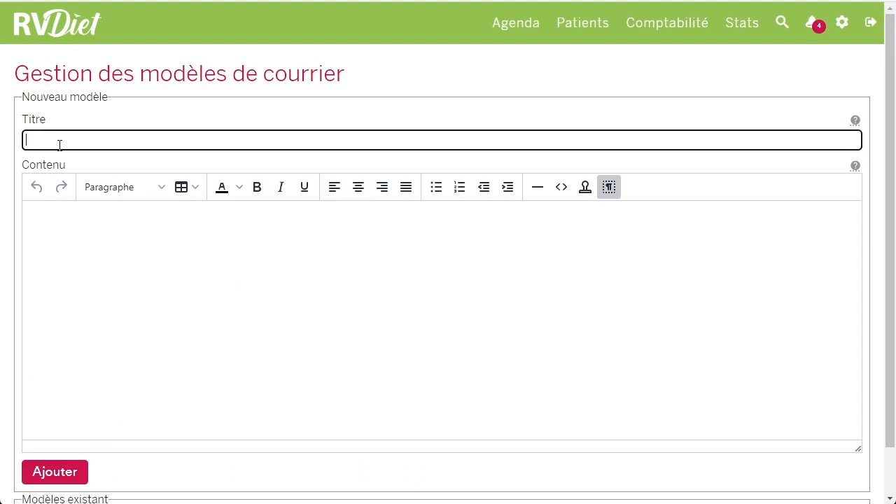
type("conseil type suite chir bar")
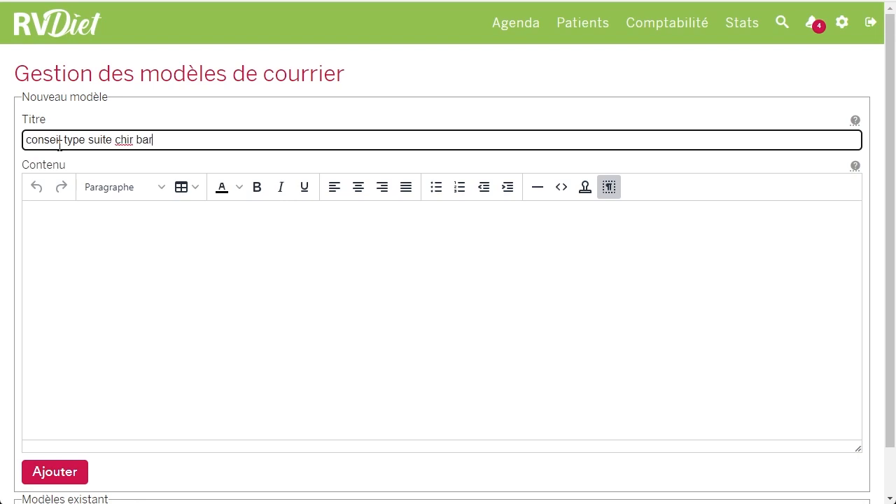
left_click(195, 316)
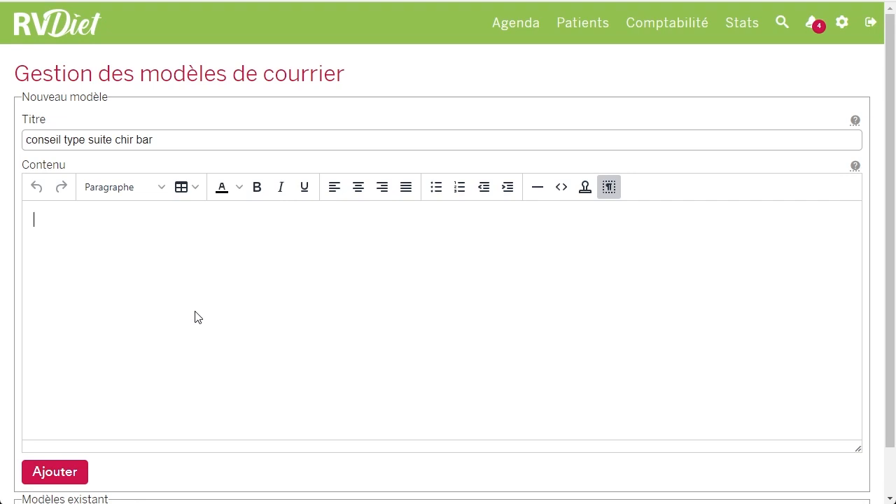
type("Manger mixé pendant 6 mois")
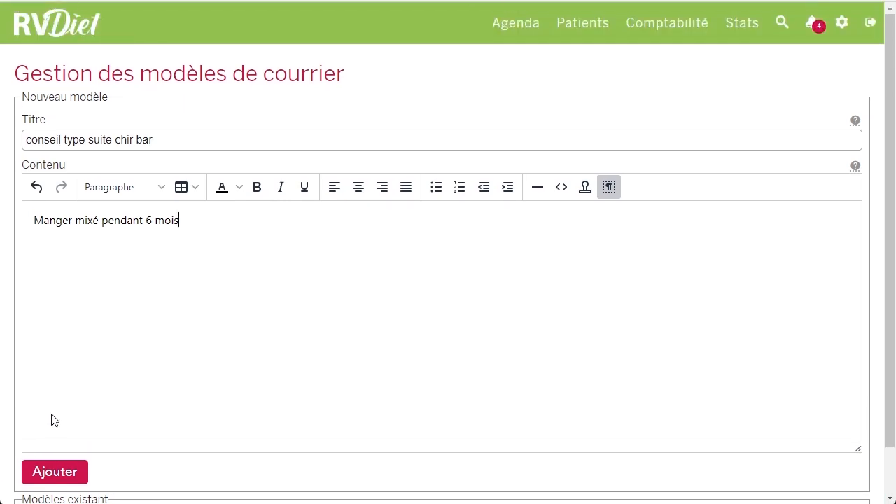
left_click(56, 473)
Return to the consultation, reload it and insert the "conseil type suite chir bar" template into the patient advice.
key("ctrl+w")
key("F5")
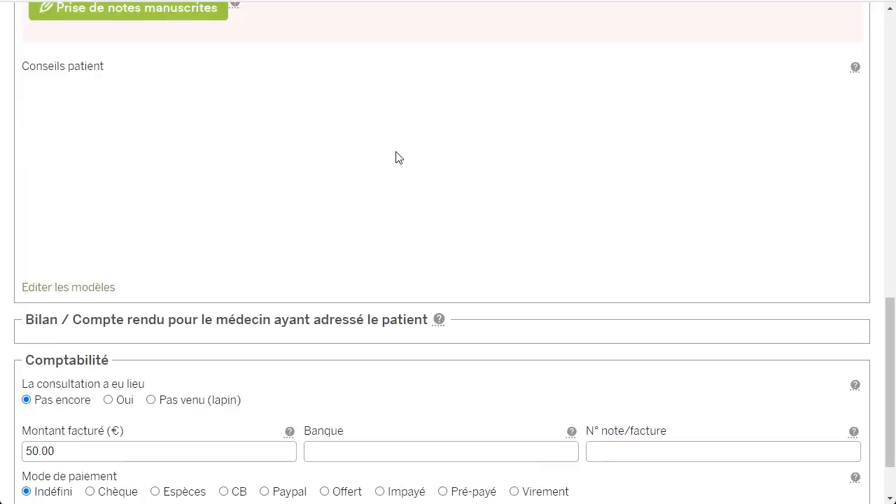
scroll(240, 247, "down", 3)
scroll(238, 252, "up", 2)
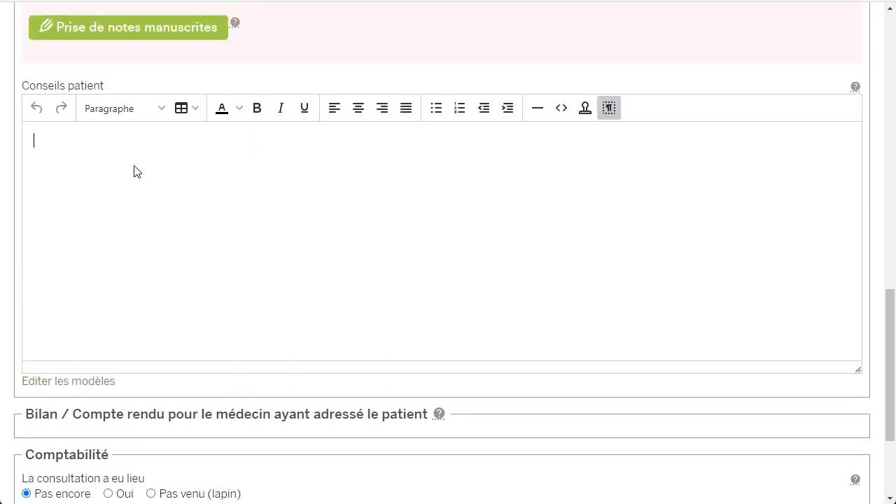
left_click(584, 115)
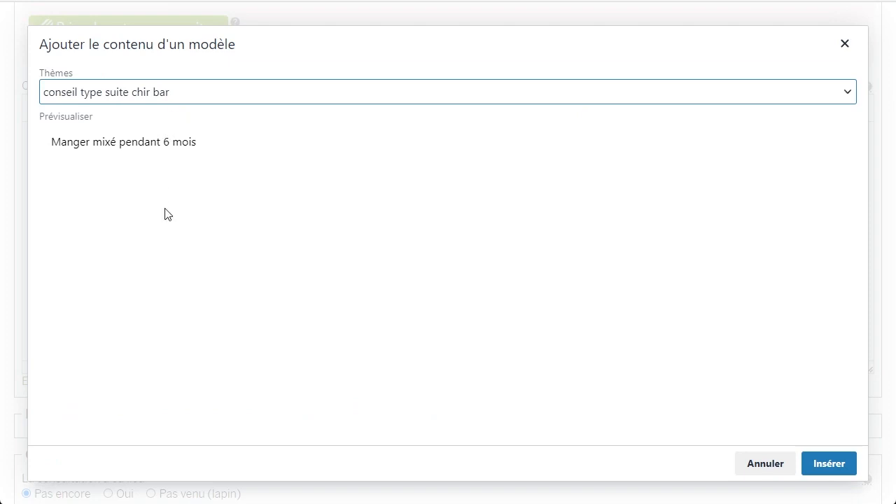
left_click(822, 468)
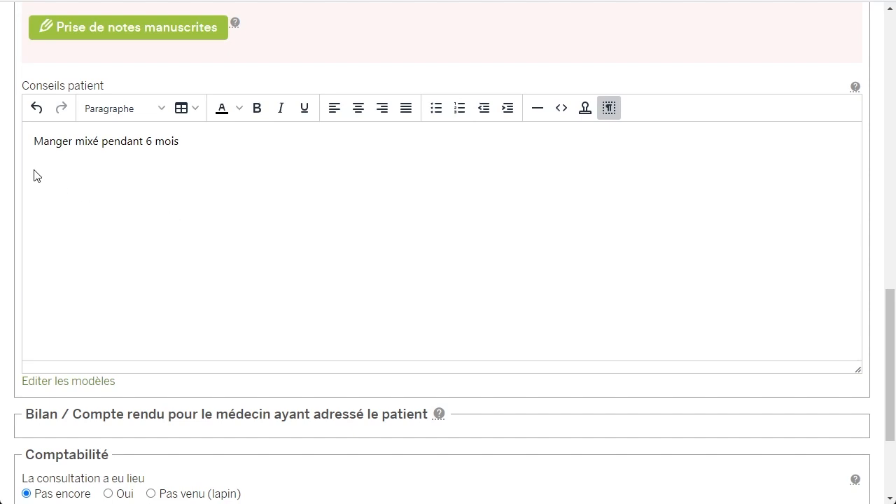
Expand the report section for the referring doctor, examine its editor and template options, and collapse it again.
scroll(127, 190, "down", 2)
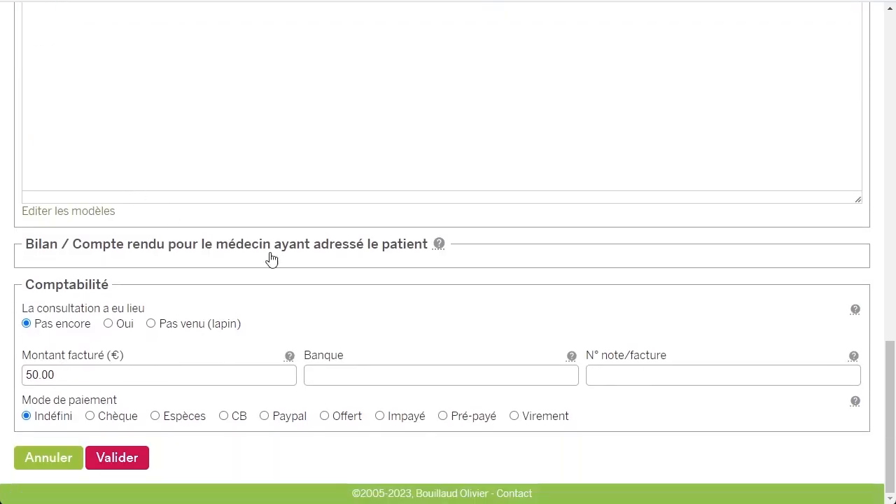
left_click(236, 250)
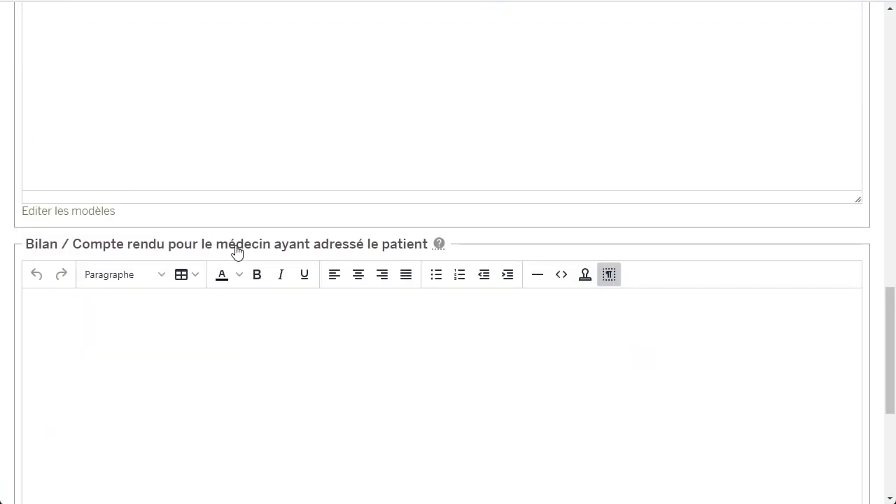
scroll(321, 117, "down", 2)
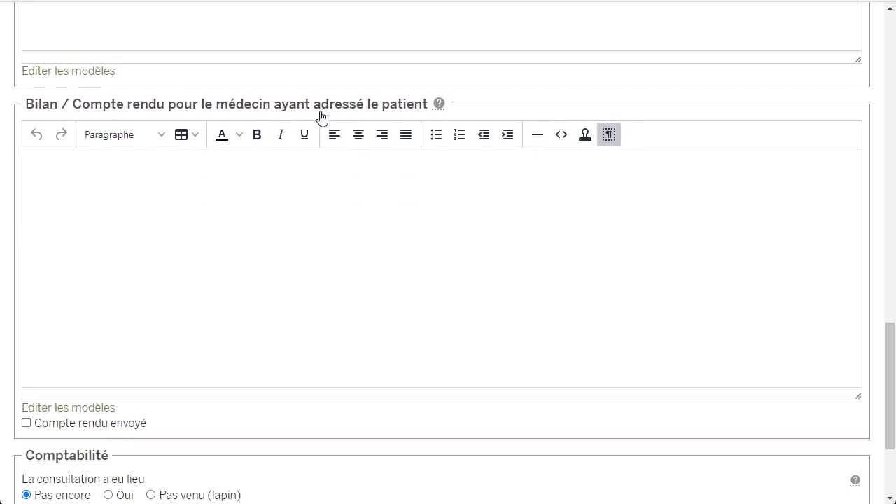
left_click(263, 234)
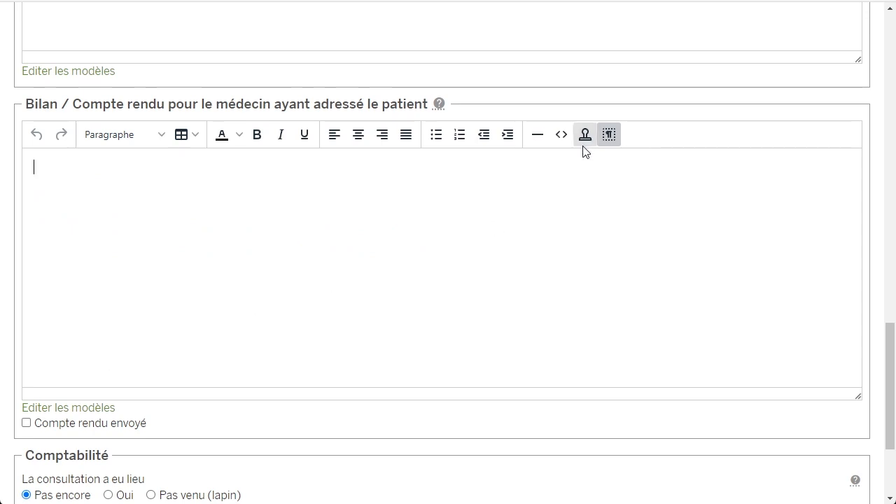
left_click(235, 110)
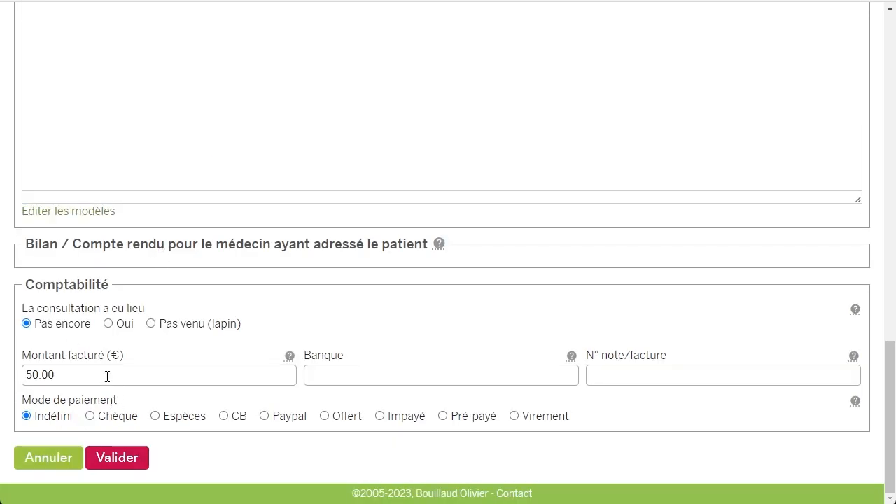
In the consultation's accounting section, set the payment method to Chèque and mark the consultation as having taken place.
left_click(259, 375)
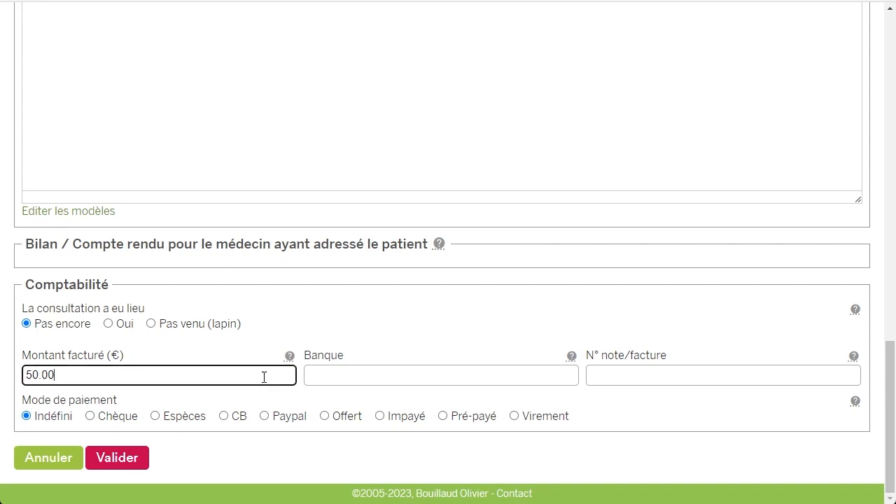
left_click(416, 373)
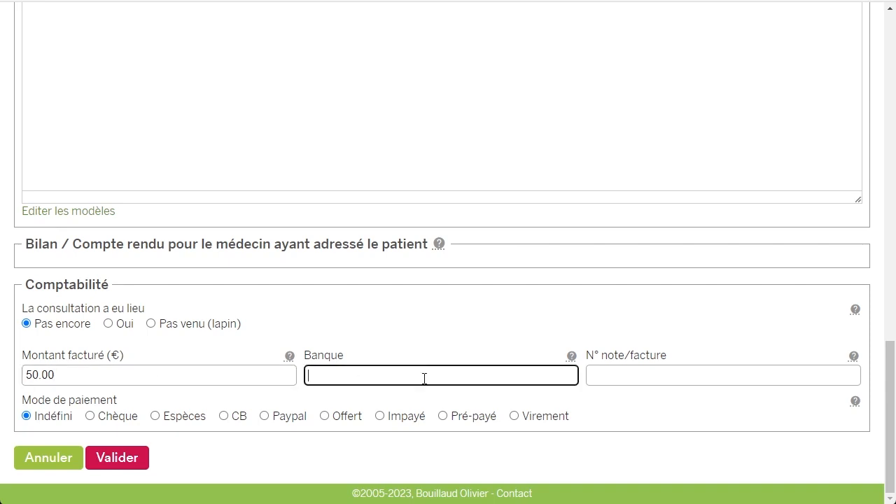
left_click(114, 418)
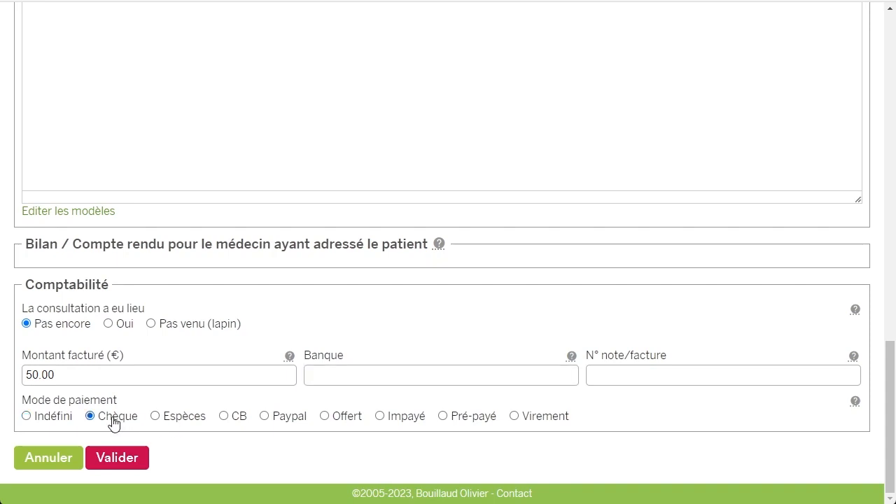
left_click(121, 328)
View the patient's ration calculation page and the consultation charts page.
scroll(434, 338, "up", 15)
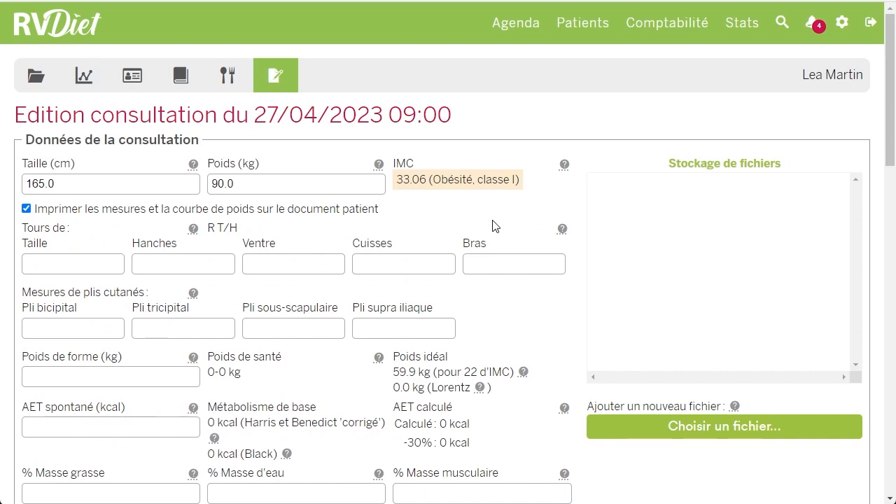
left_click(235, 86)
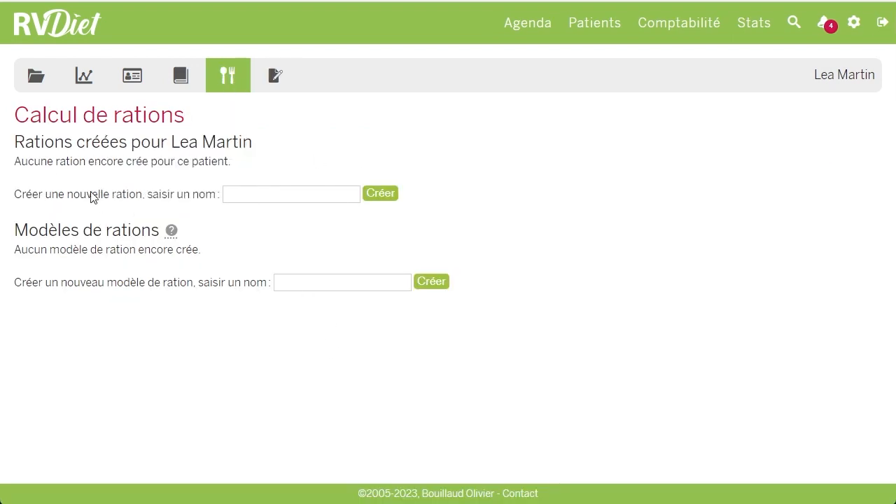
left_click(86, 87)
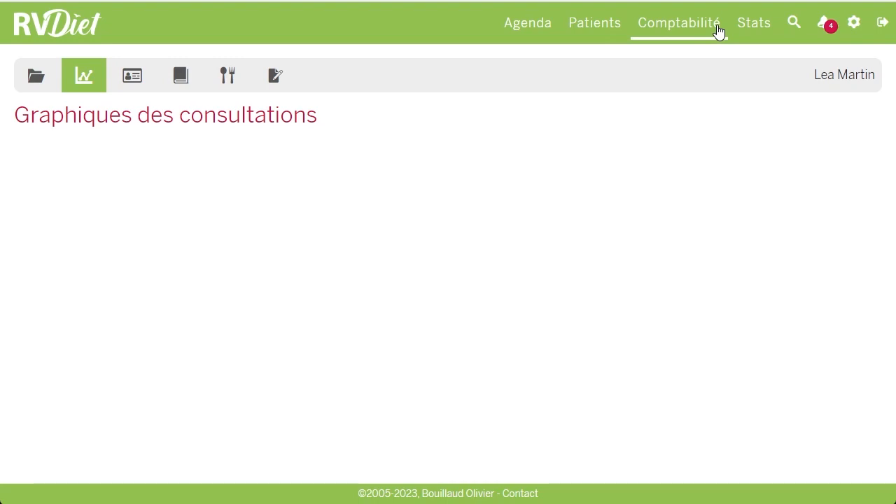
Open the settings, review the names, durations, amounts and colours of the consultation reasons, and return to the settings overview.
left_click(855, 33)
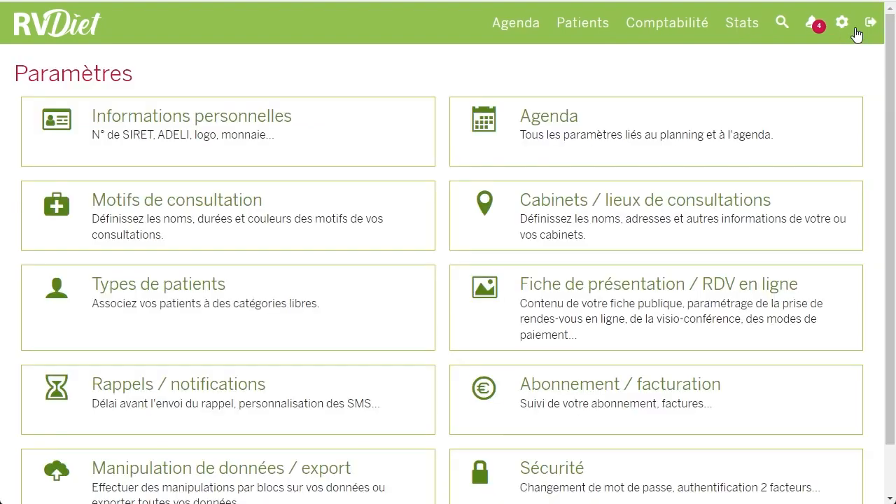
scroll(216, 177, "down", 2)
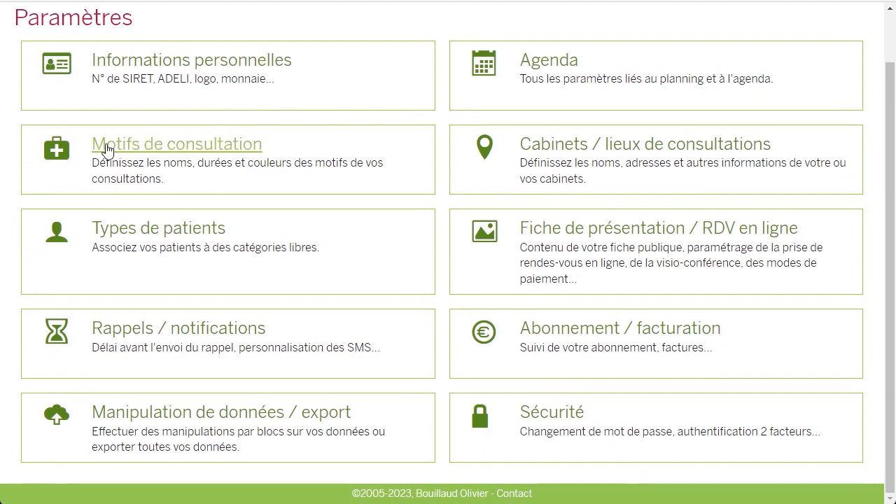
left_click(194, 146)
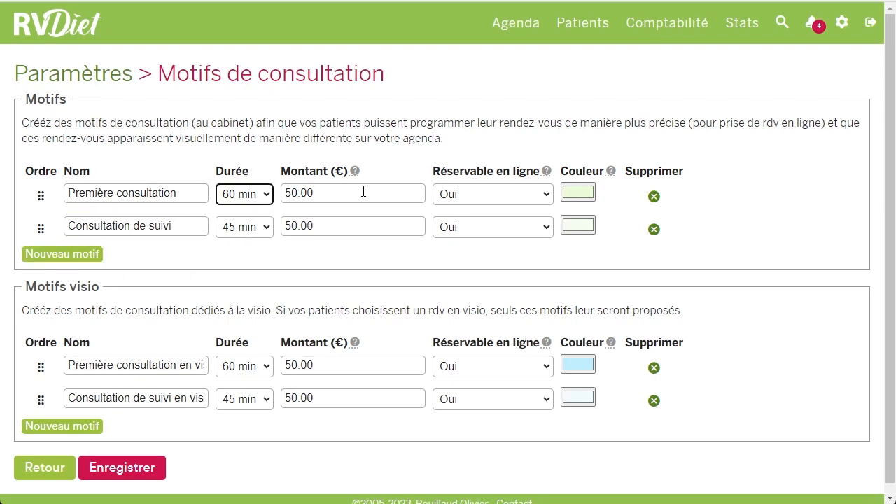
left_click(15, 0)
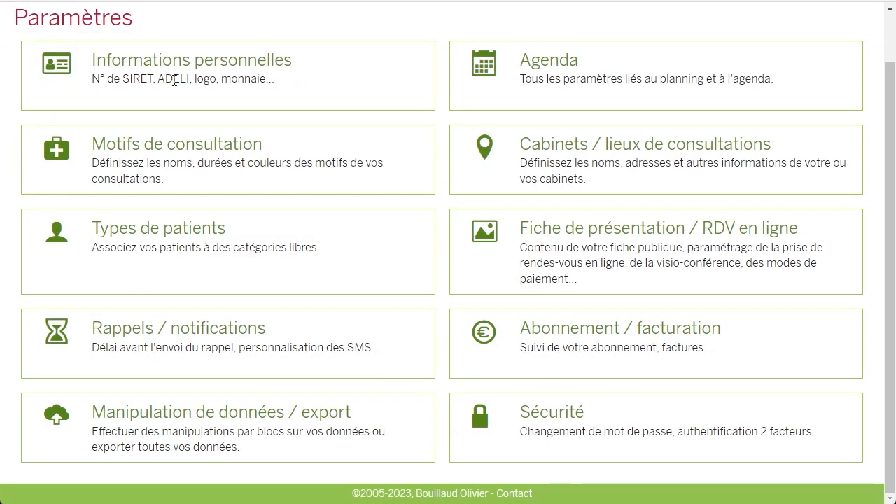